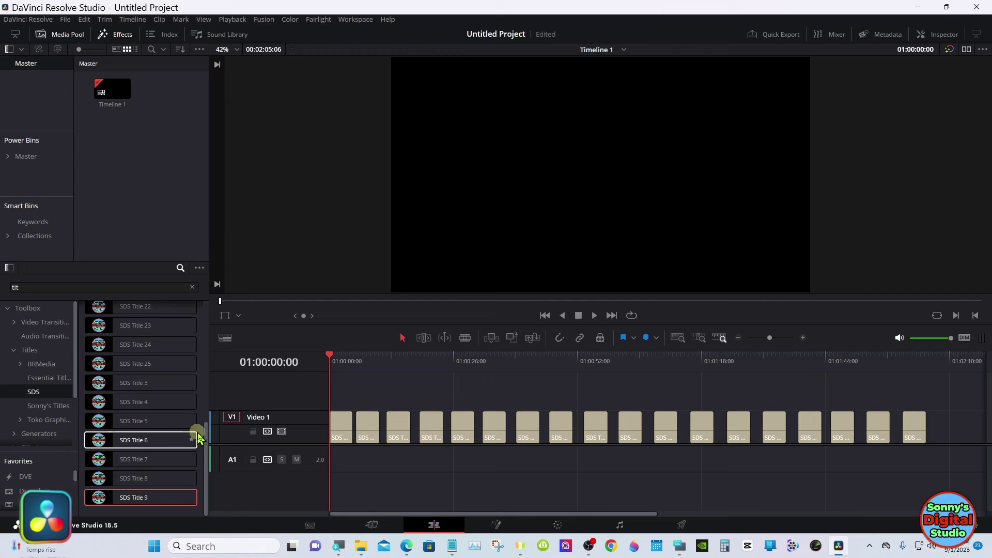
Bring the row of SDS title clips on Video 1 into view in the timeline
scroll(206, 429, up, 1)
drag(205, 429, 205, 387)
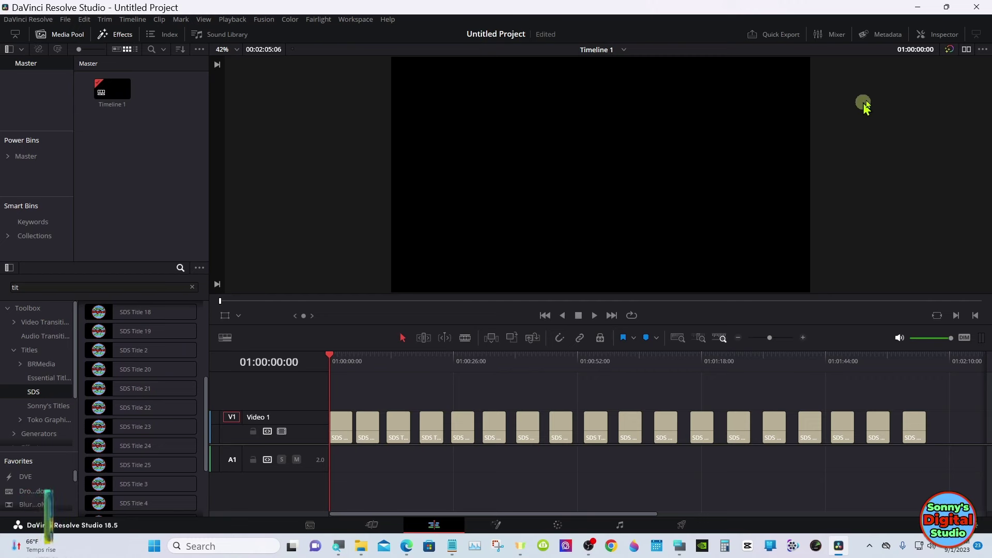
Open the Inspector, enlarge the viewer and preview SDS Title 1
click(941, 37)
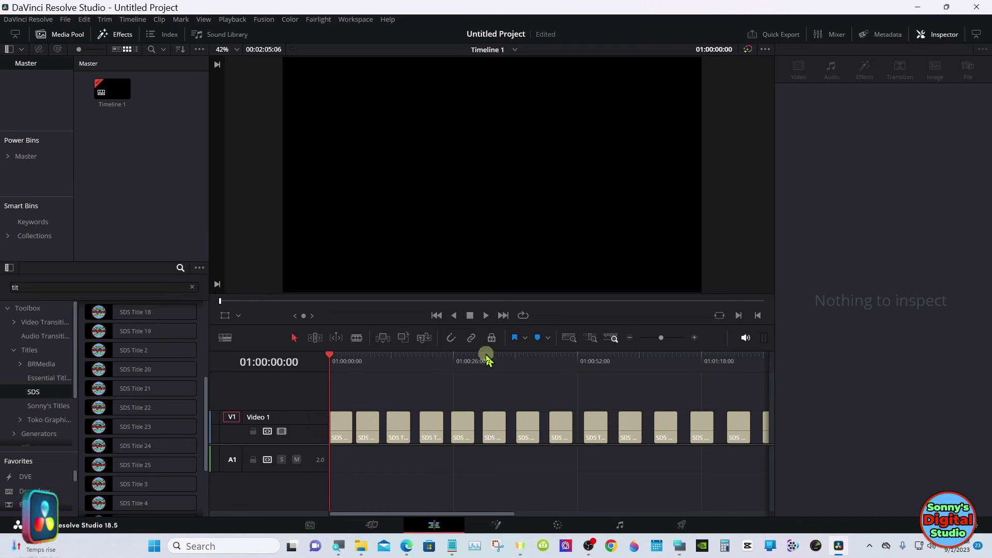
drag(483, 350, 482, 418)
click(485, 383)
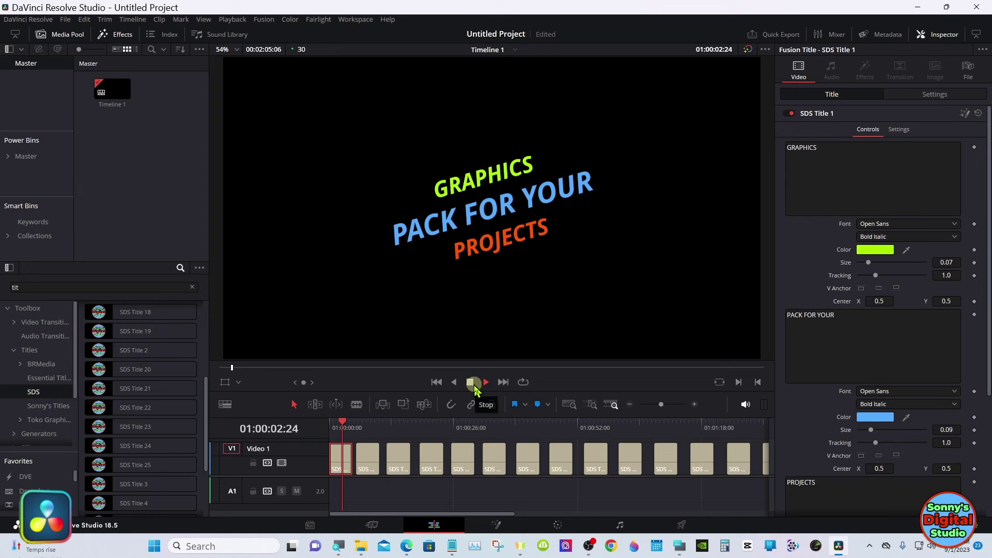
click(473, 384)
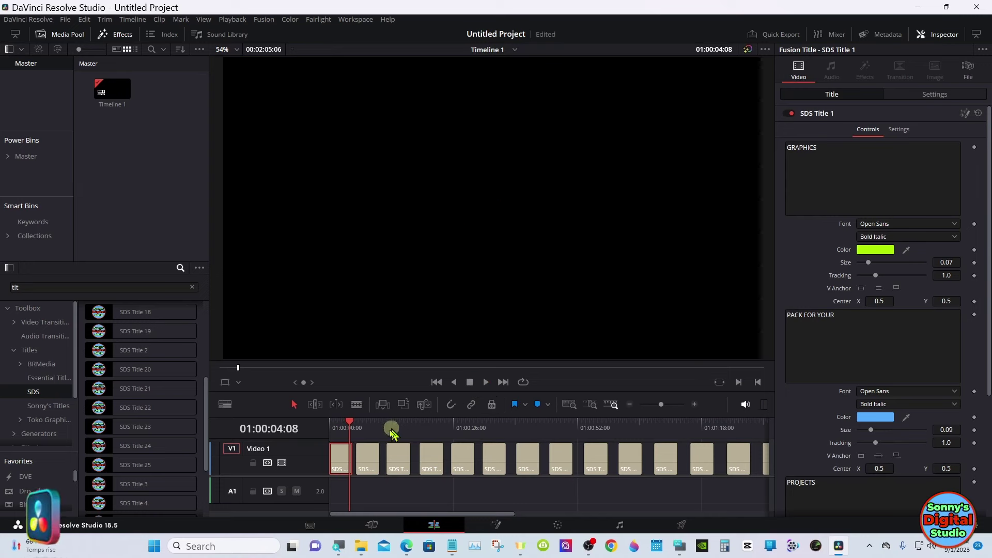
click(340, 429)
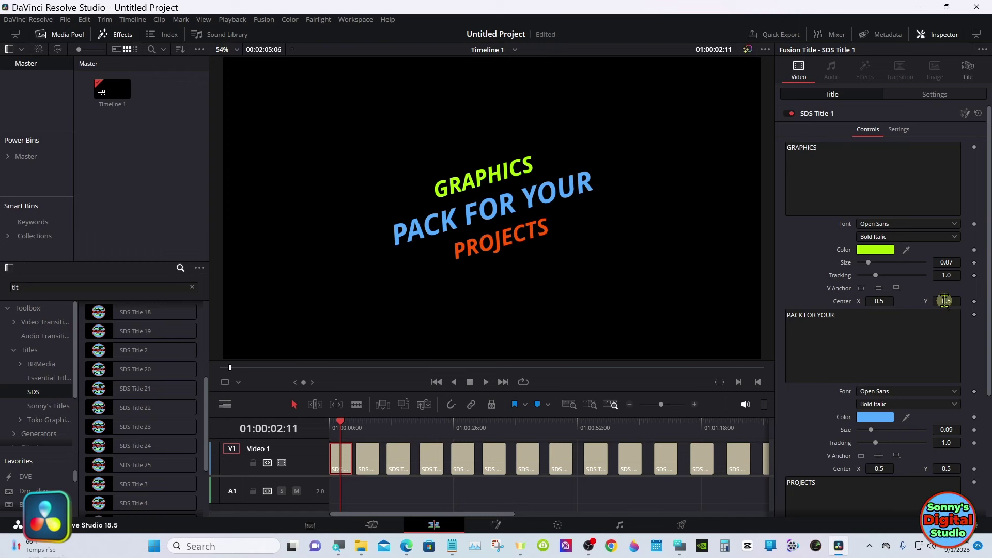
Set GRAPHICS Center Y to 0.483 and PROJECTS to 0.514, resetting the PACK FOR YOUR line
drag(948, 300, 903, 308)
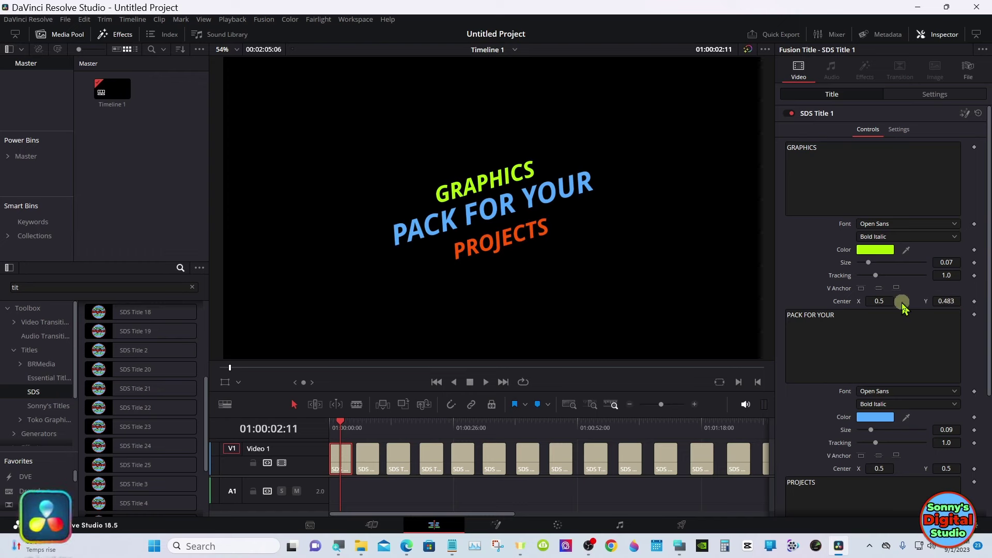
drag(941, 470, 948, 469)
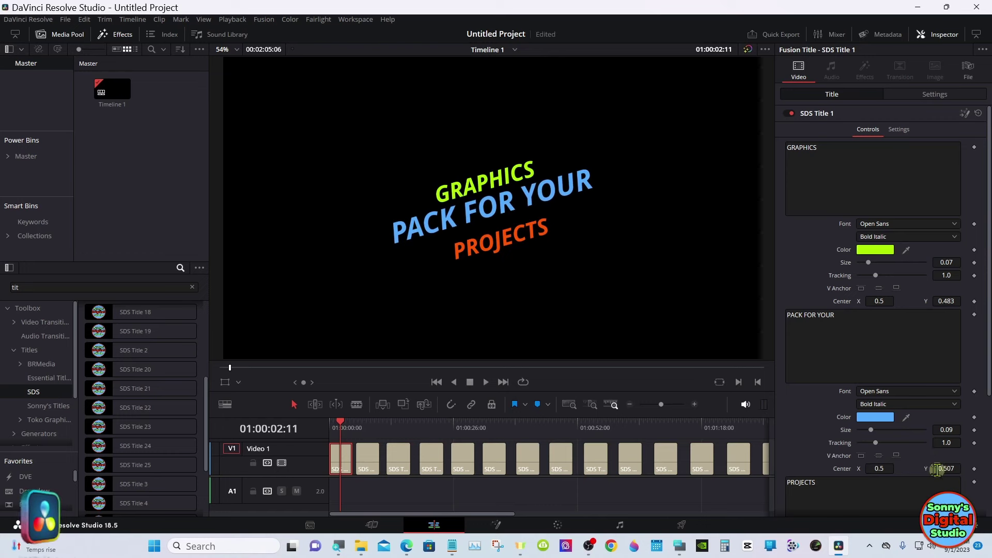
drag(872, 468, 879, 468)
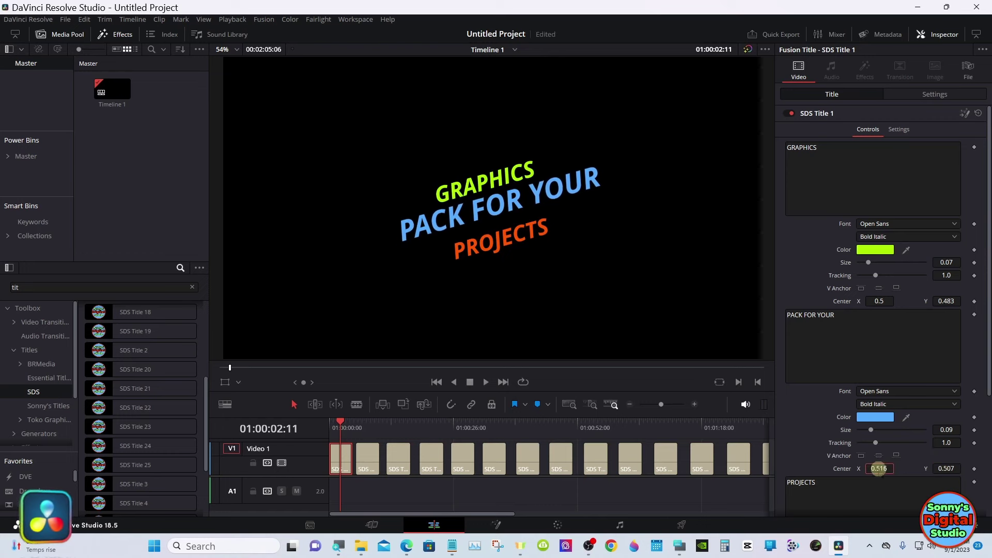
double_click(842, 469)
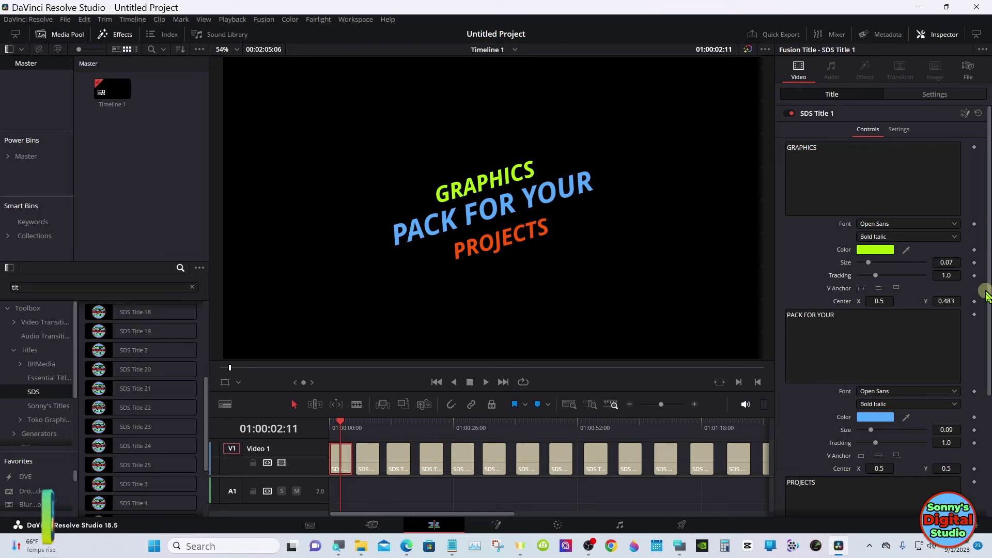
drag(987, 326, 949, 466)
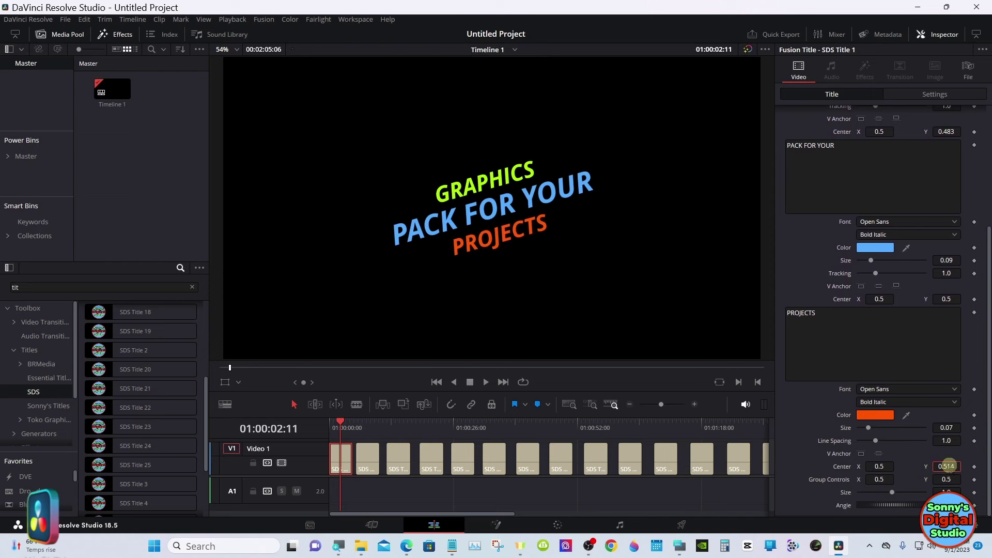
Replay SDS Title 1, then shrink its text group and move it to X 0.707, Y 0.198
click(337, 427)
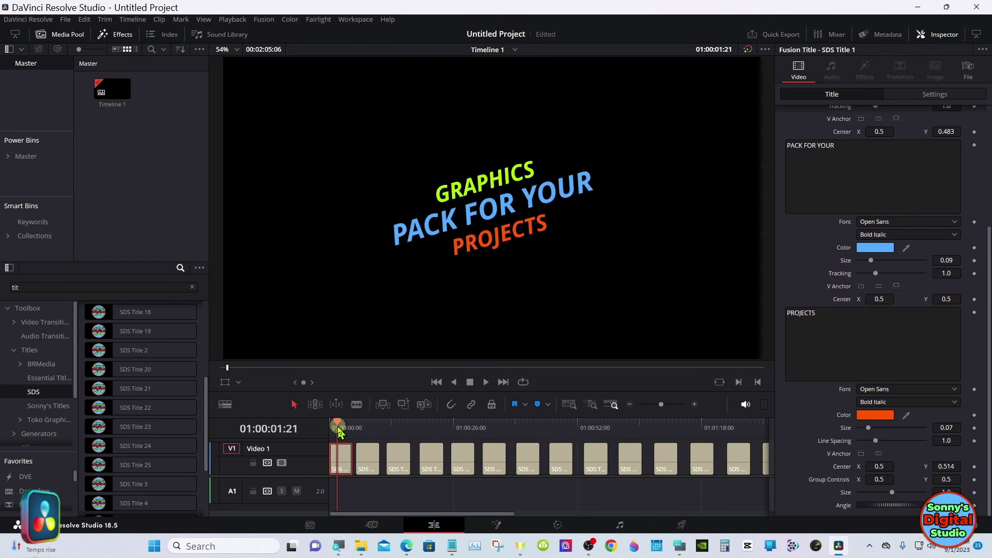
click(325, 424)
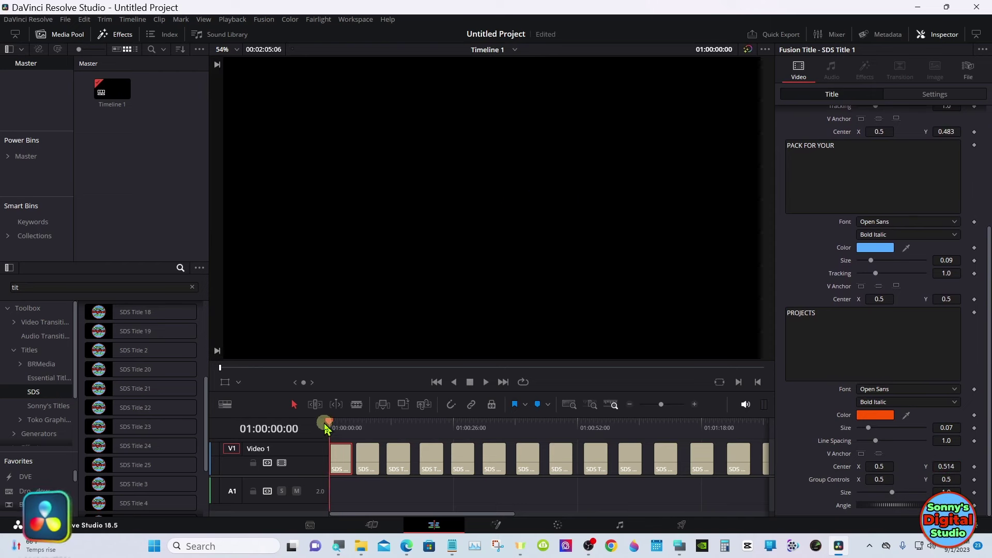
click(483, 382)
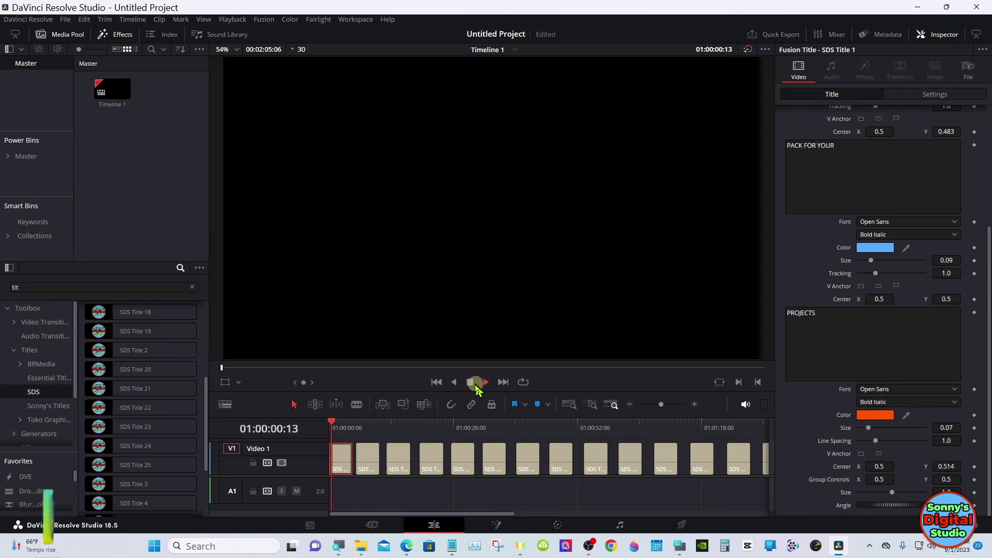
click(470, 383)
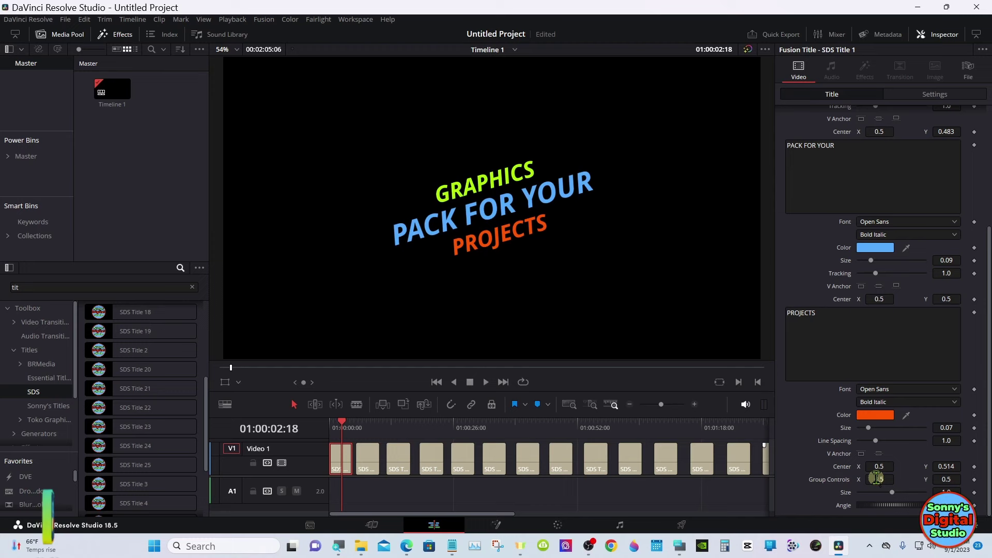
drag(877, 478, 922, 479)
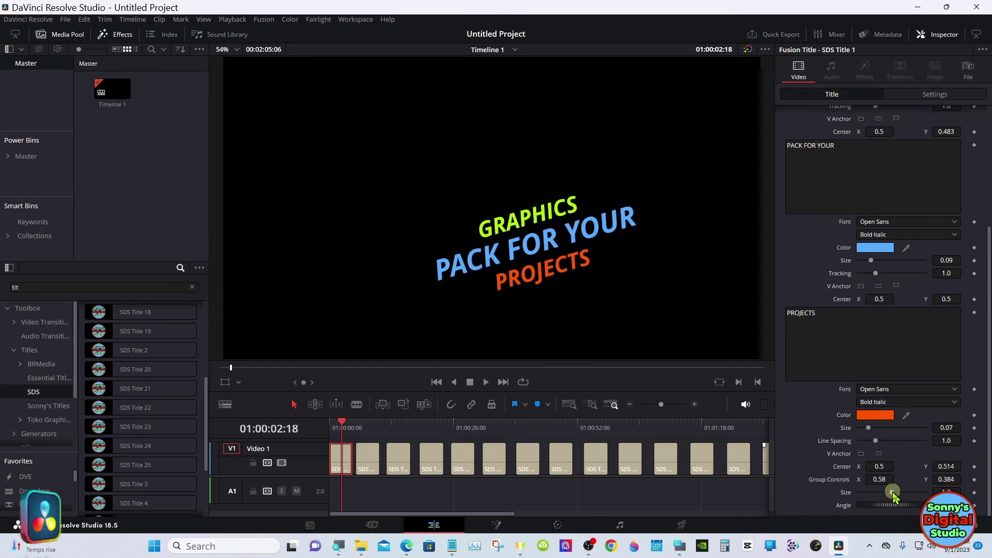
mouse_move(894, 493)
mouse_down()
mouse_move(877, 505)
mouse_move(900, 509)
mouse_up()
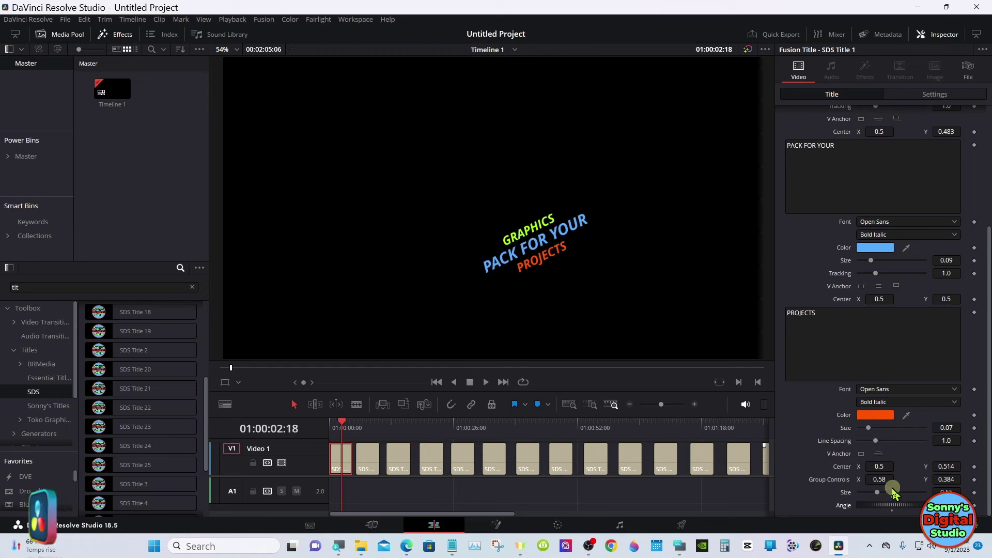
drag(880, 479, 618, 475)
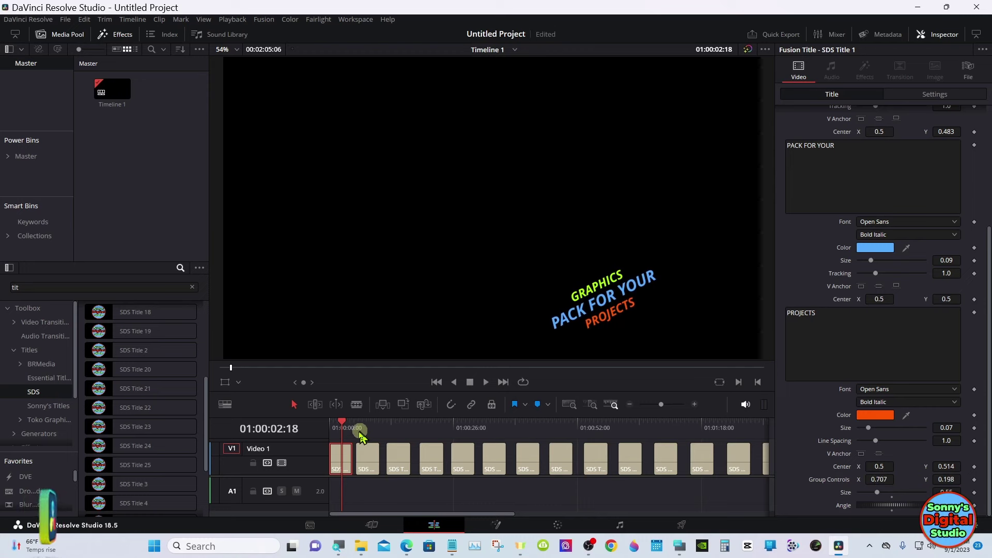
Replay the repositioned title and select the SDS Title 11 clip
click(332, 425)
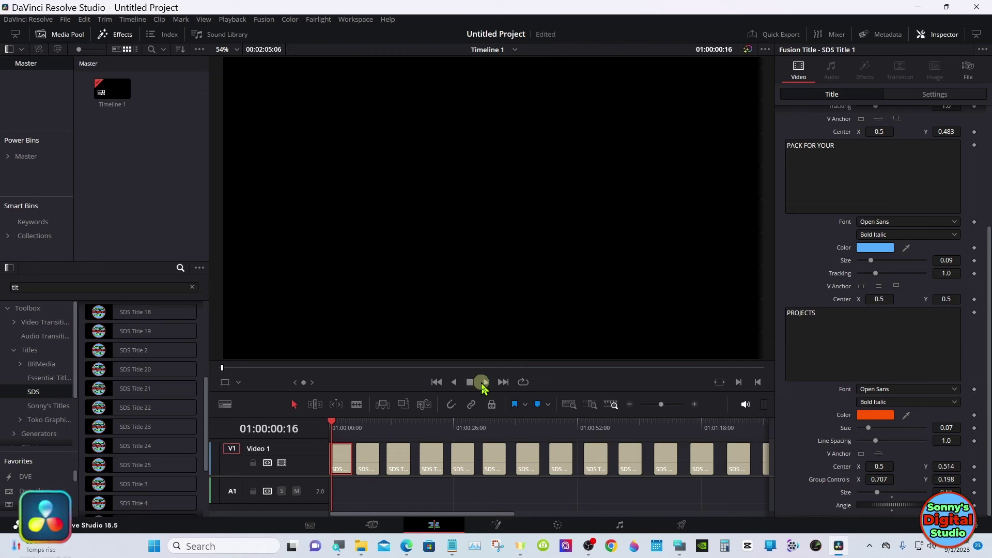
click(485, 382)
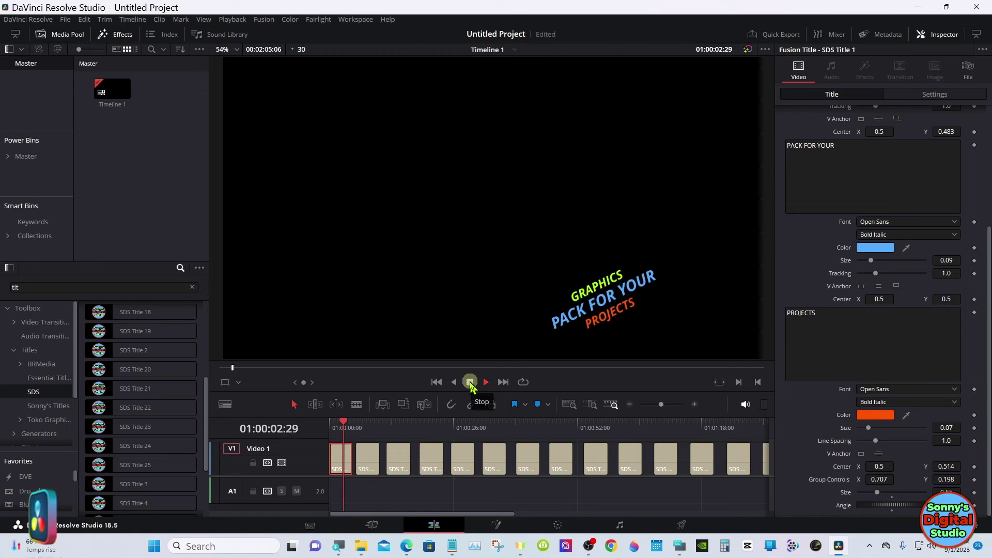
click(471, 385)
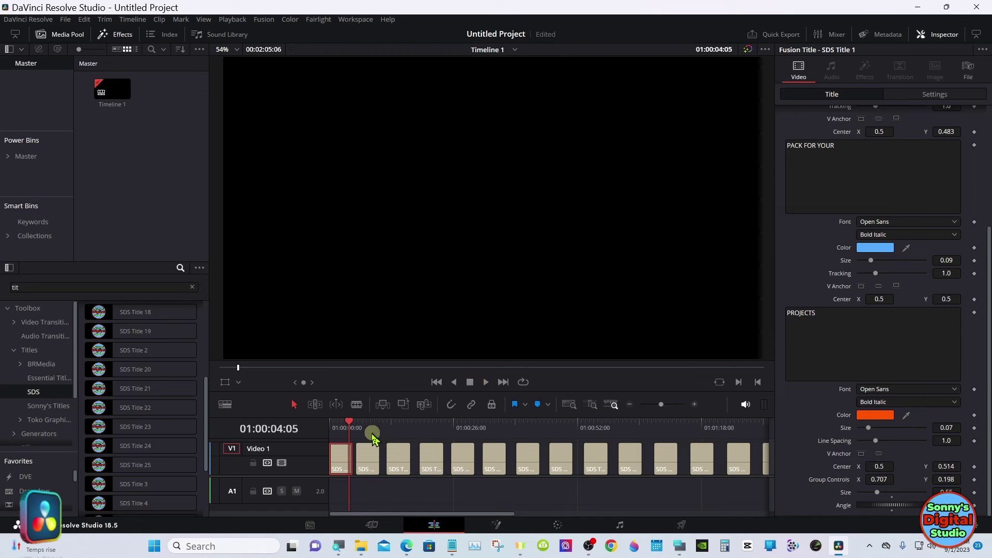
click(370, 454)
Preview the SDS Title 11 animation and park the playhead where it is visible
scroll(366, 454, down, 3)
scroll(365, 454, up, 3)
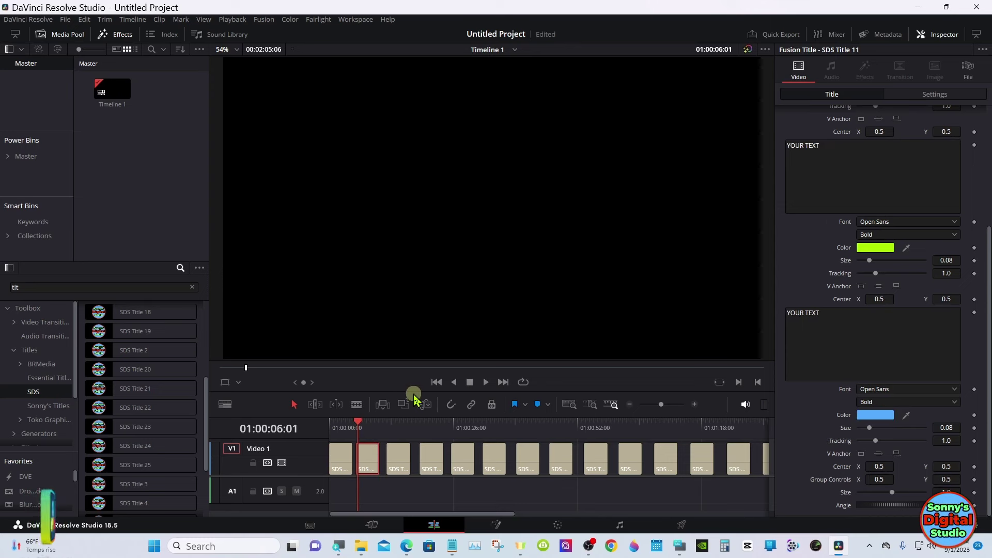
click(354, 422)
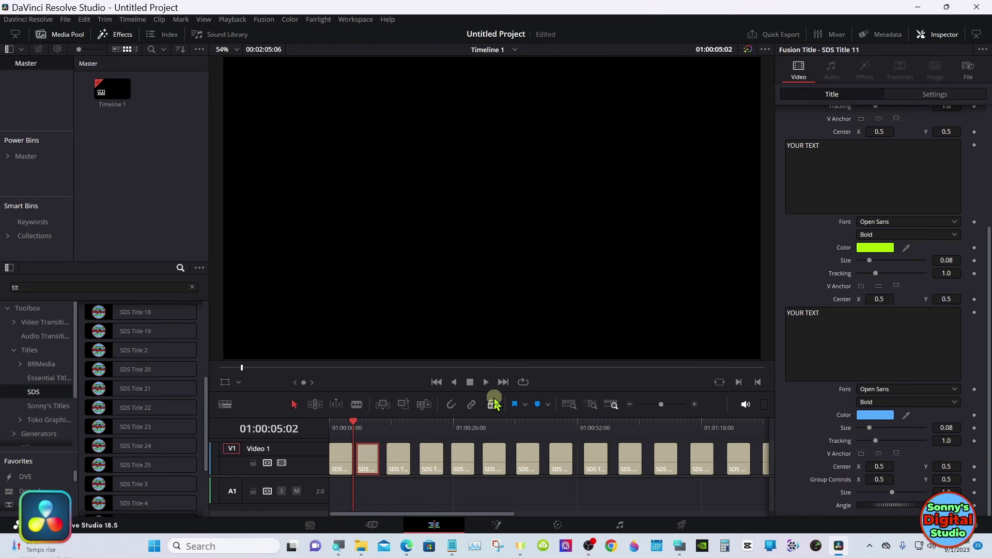
click(486, 383)
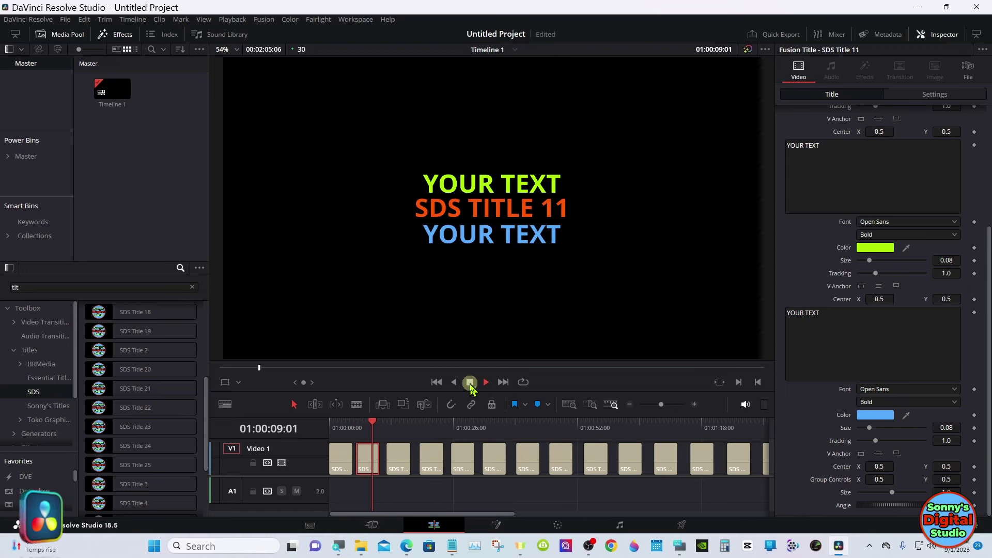
click(470, 384)
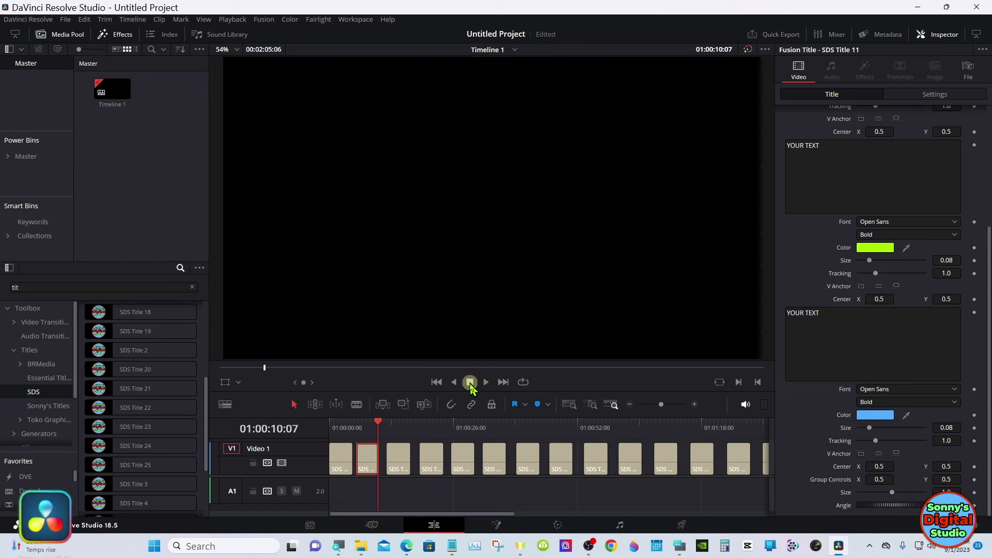
click(367, 428)
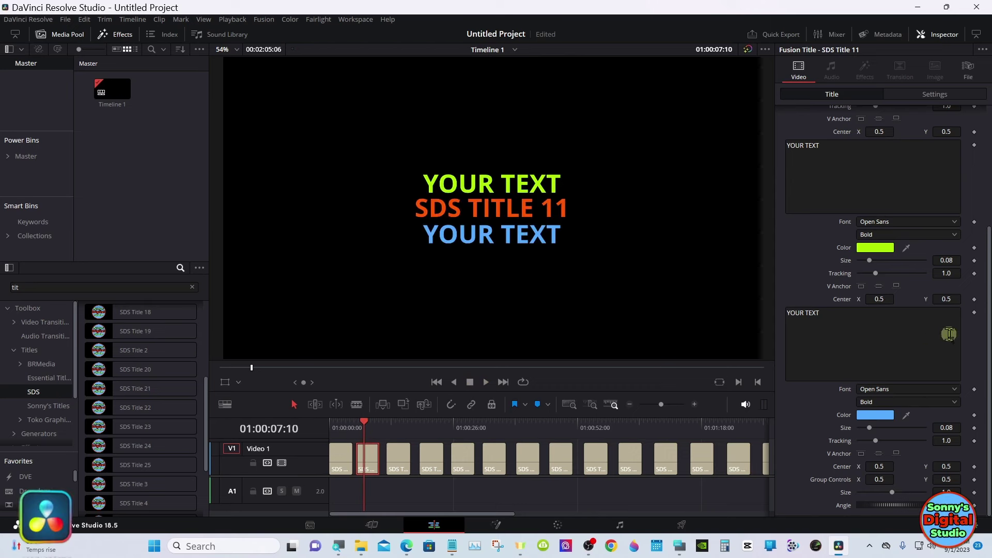
Try the V Anchor options for the top YOUR TEXT line, settling on middle
click(861, 286)
click(878, 286)
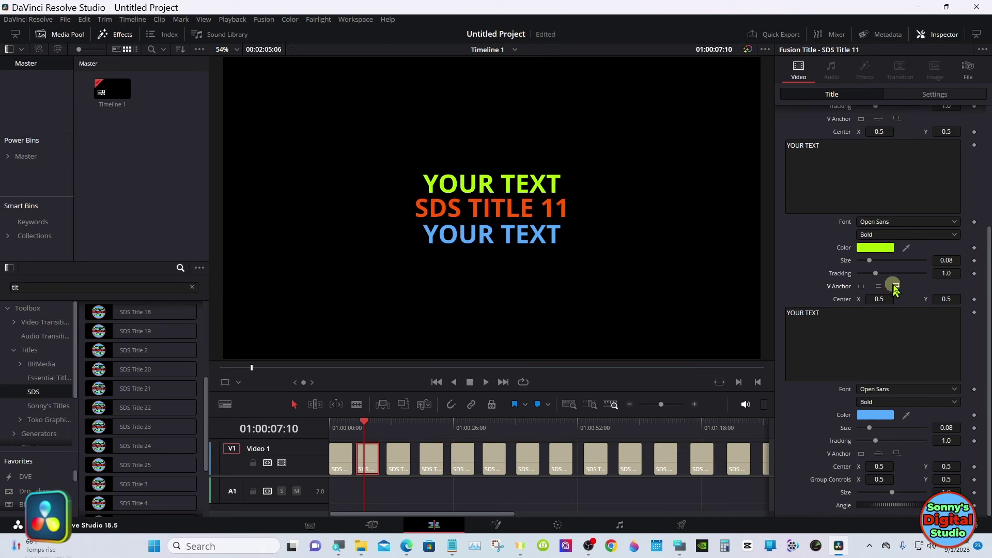
click(896, 286)
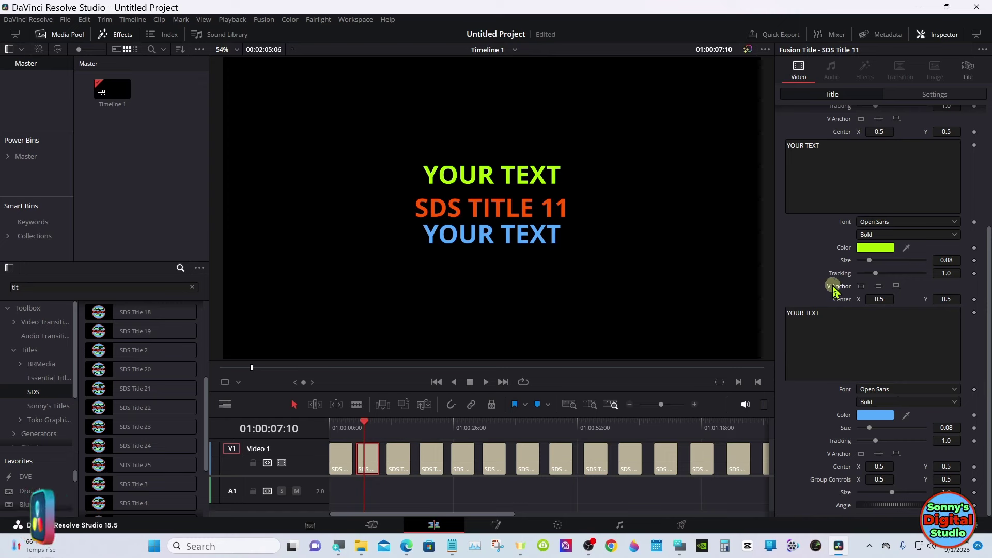
click(879, 286)
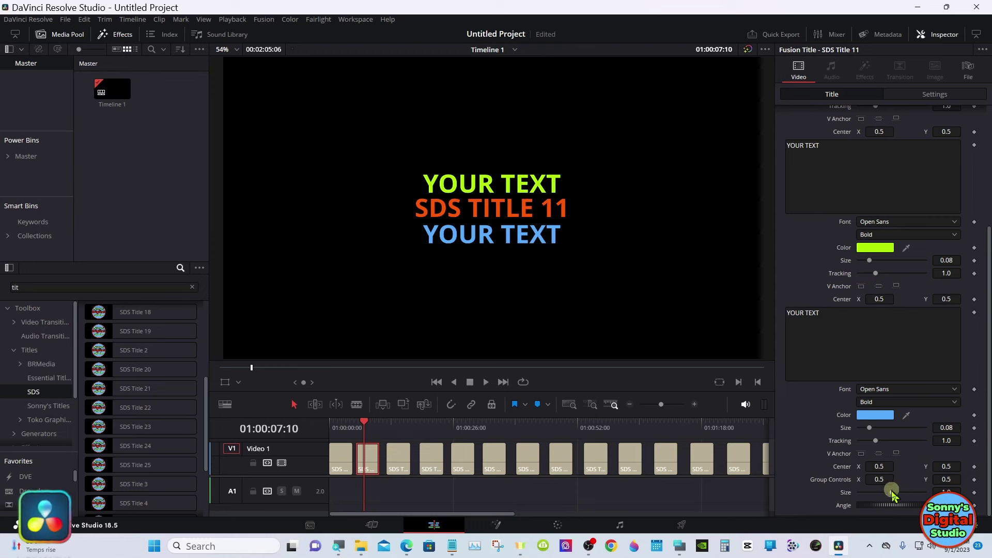
Shrink the SDS Title 11 text block and move it to X 0.219, Y 0.179
drag(892, 492, 832, 476)
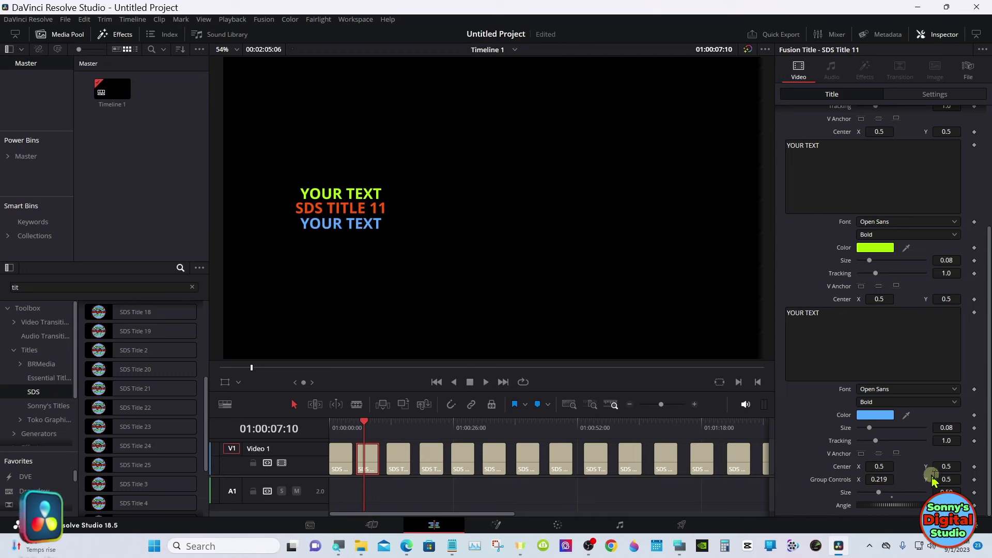
drag(957, 479, 786, 480)
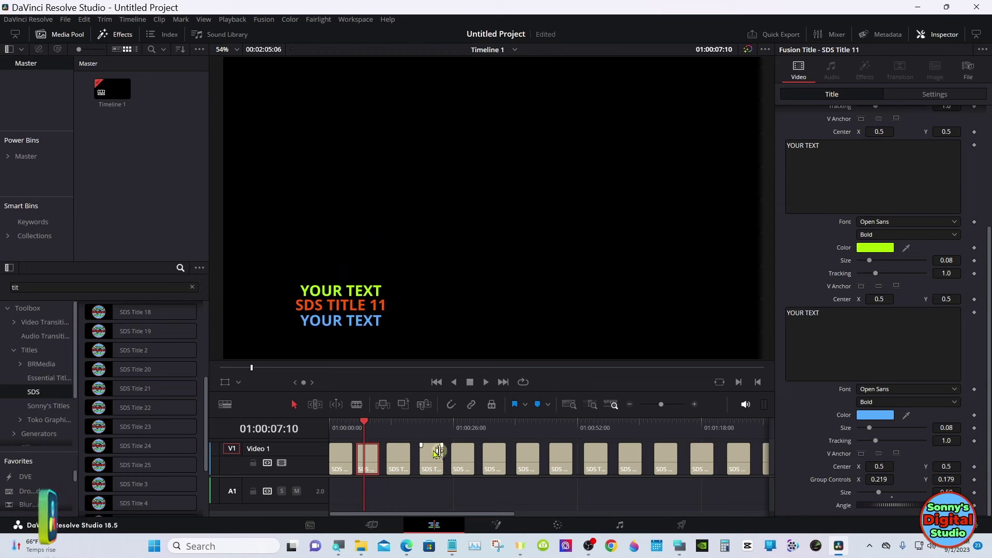
click(354, 428)
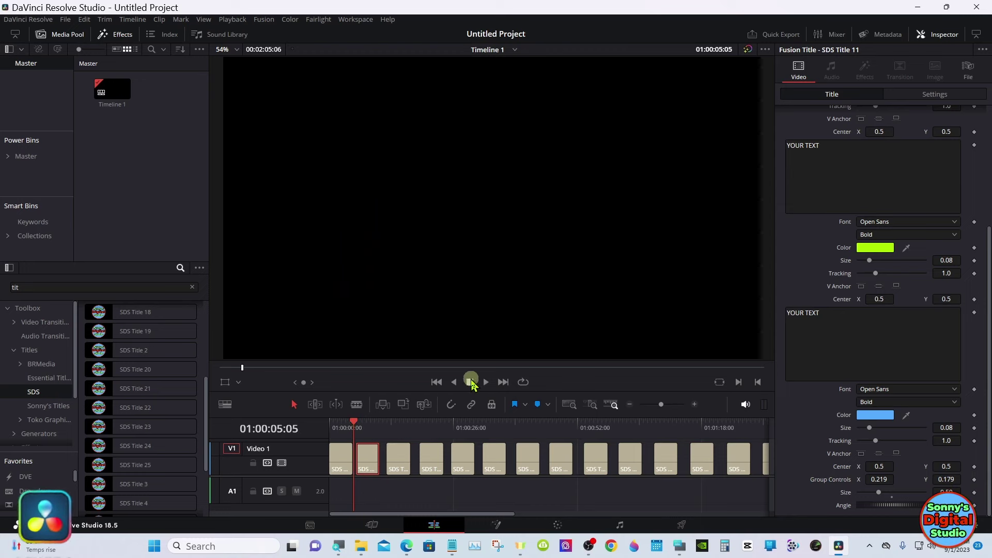
Play to SDS Title 14 and change its glow colour from orange to cyan
click(484, 383)
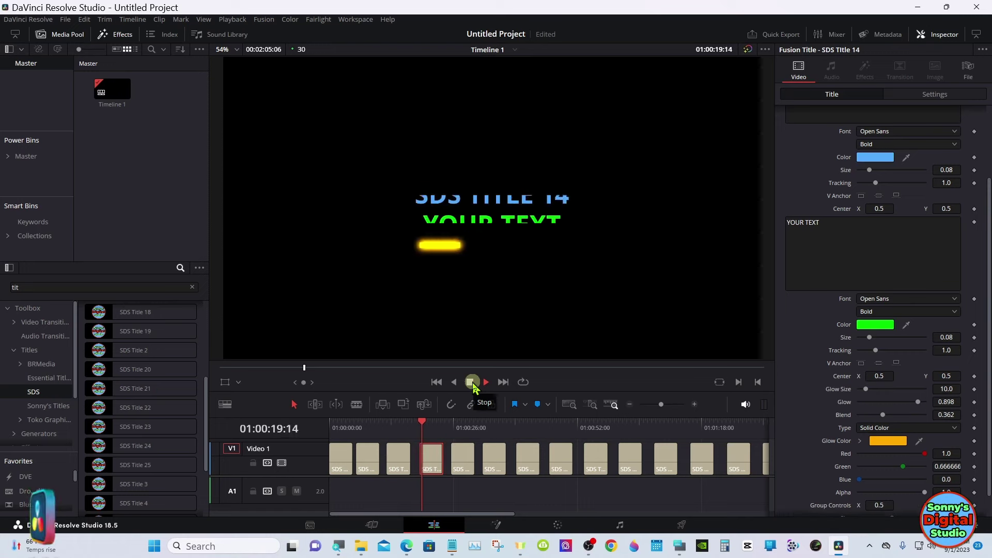
click(471, 385)
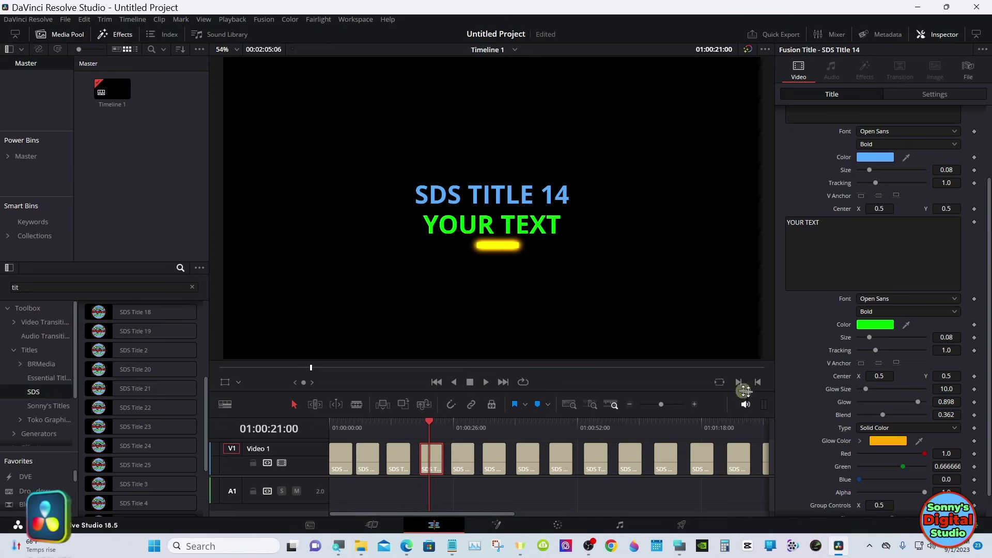
click(860, 441)
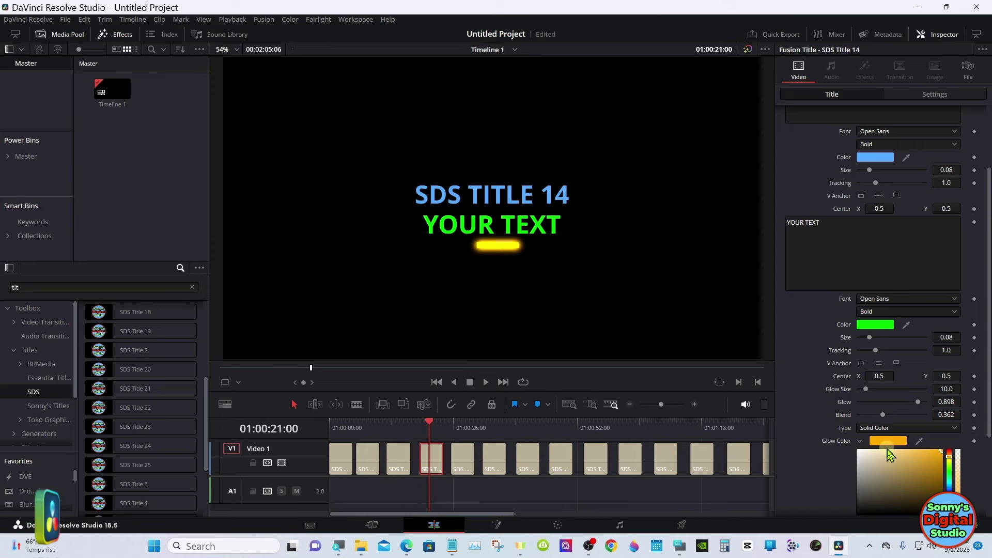
drag(951, 462, 950, 486)
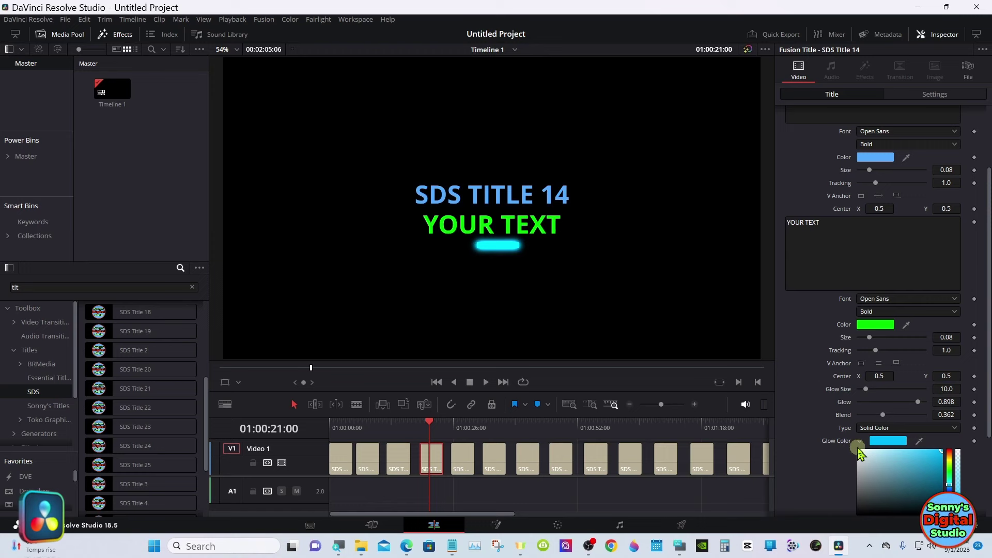
click(861, 442)
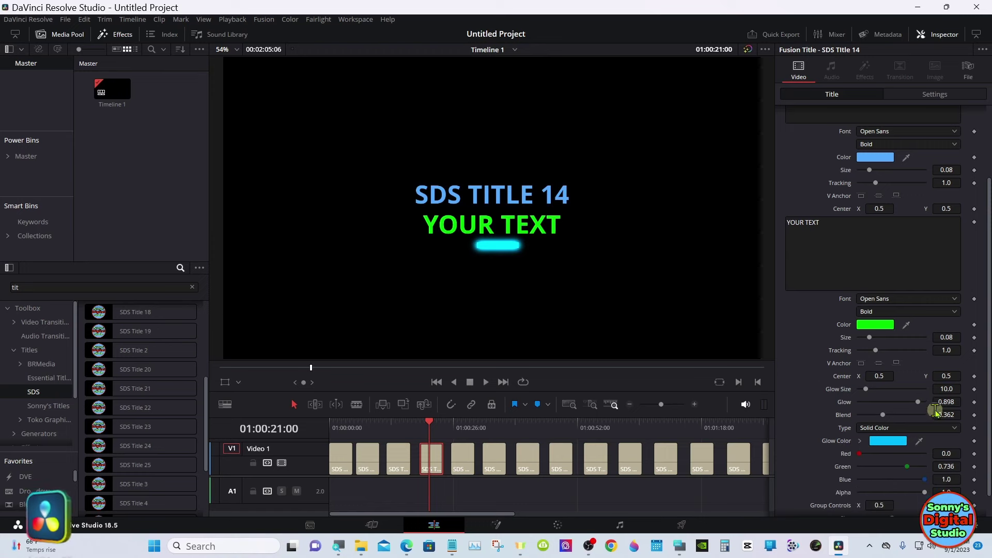
Set the glow blend to 0.315 and the glow size to 8.7
drag(988, 385, 988, 408)
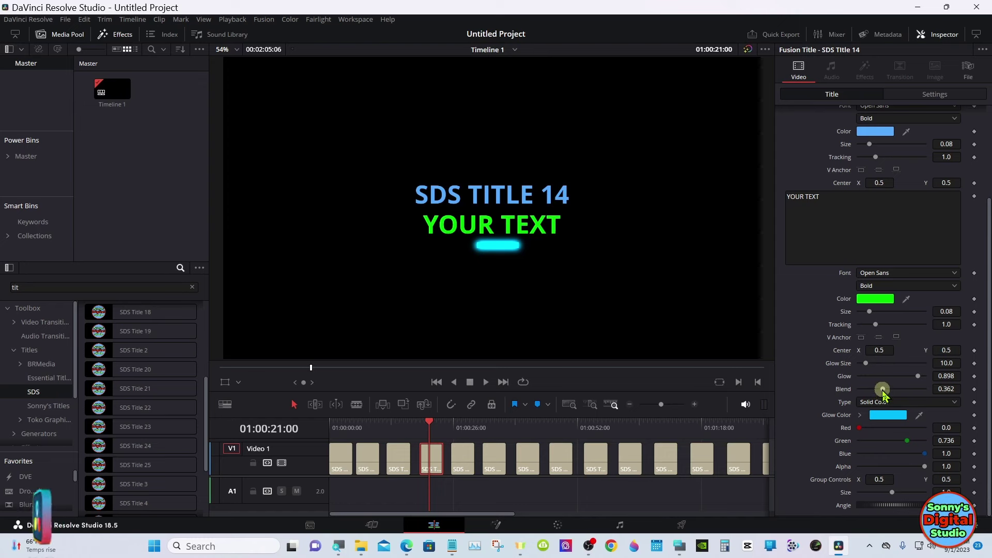
mouse_move(886, 393)
mouse_down()
mouse_move(917, 391)
mouse_move(877, 393)
mouse_move(886, 392)
mouse_up()
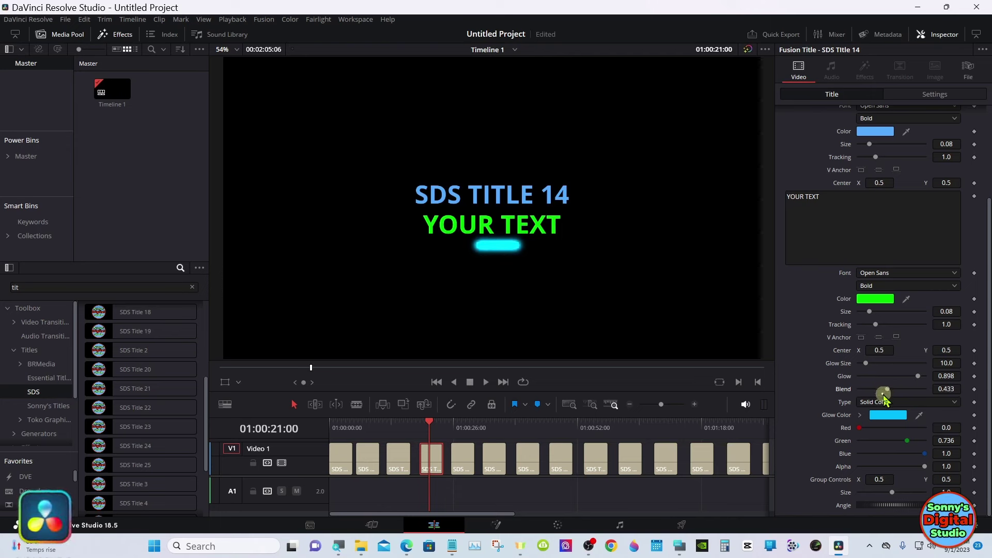
drag(885, 394, 924, 377)
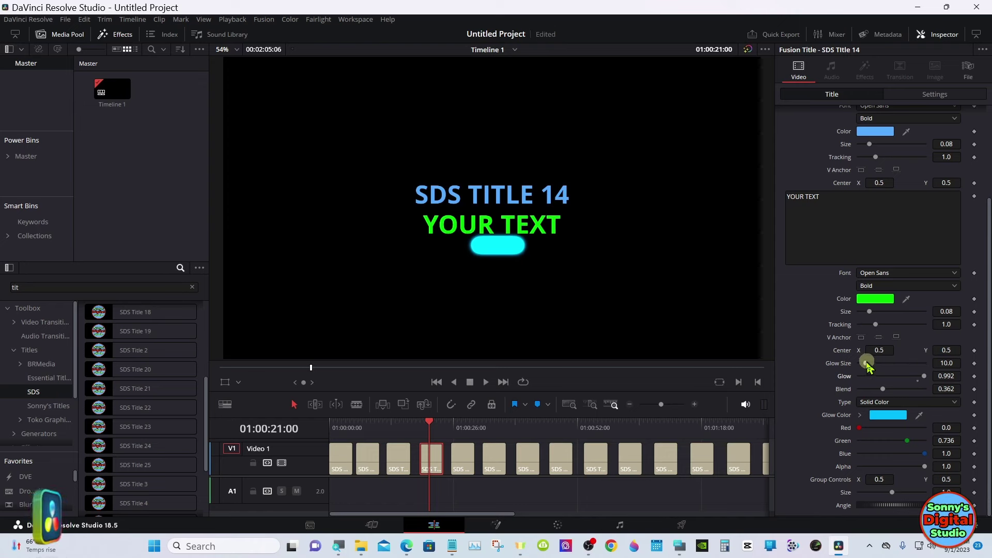
mouse_move(867, 366)
mouse_down()
mouse_move(876, 364)
mouse_move(867, 366)
mouse_up()
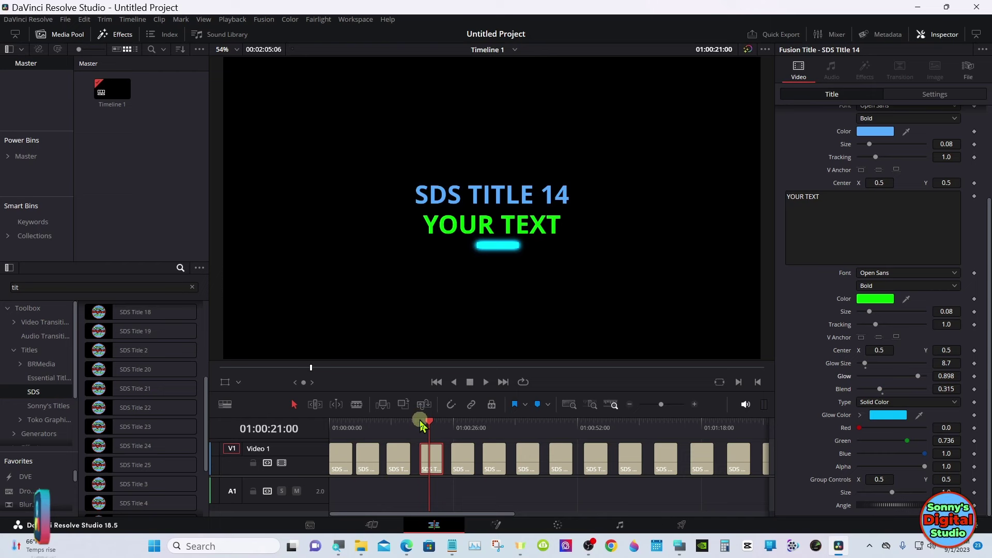
Stop on SDS Title 16 and set its group to X 0.442, Y 0.392, size 1.95, angle 18.3
click(420, 422)
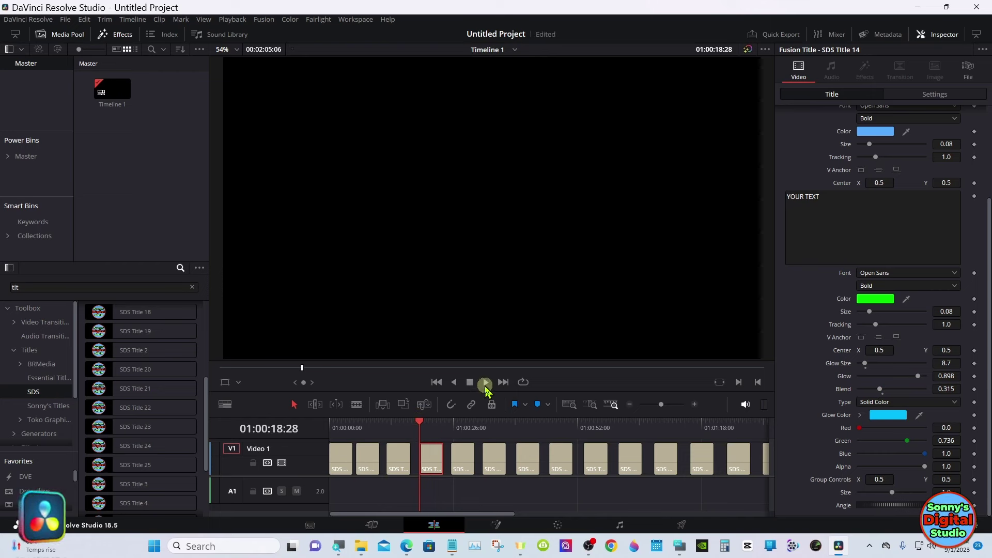
click(486, 385)
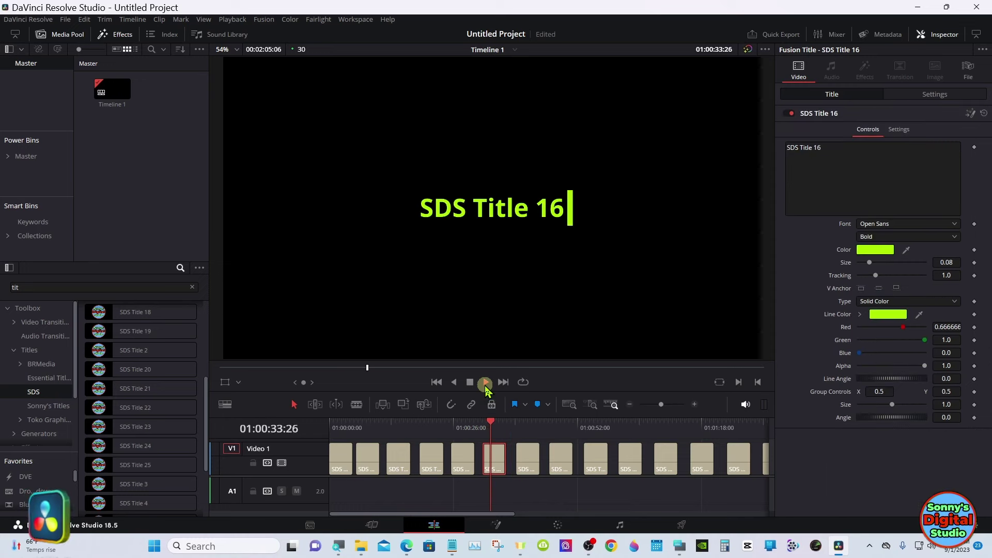
click(471, 383)
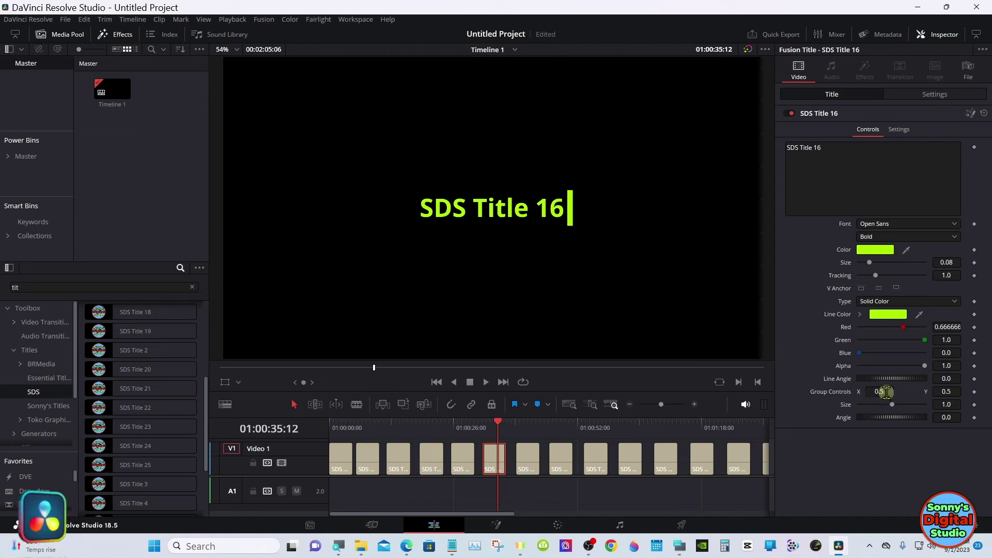
drag(886, 392, 869, 391)
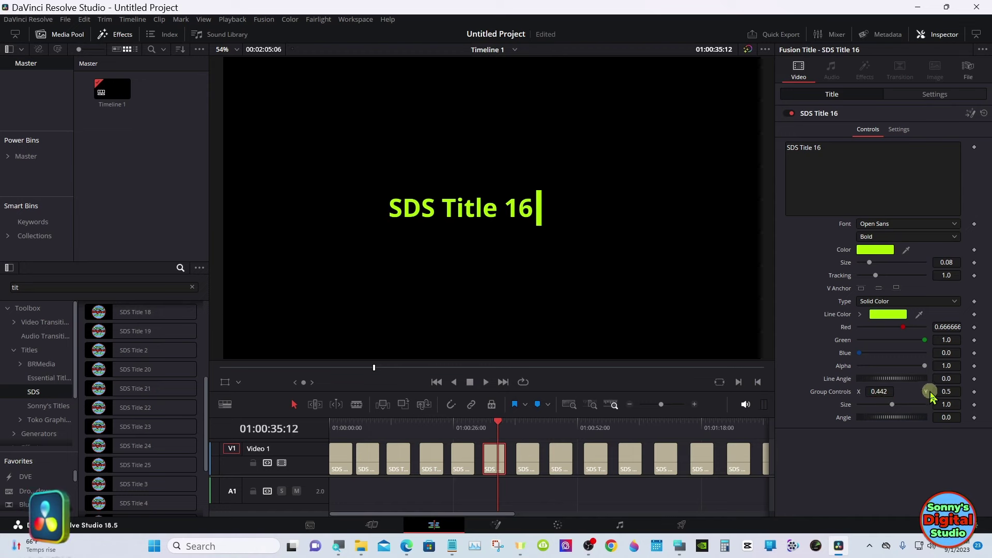
drag(955, 391, 886, 417)
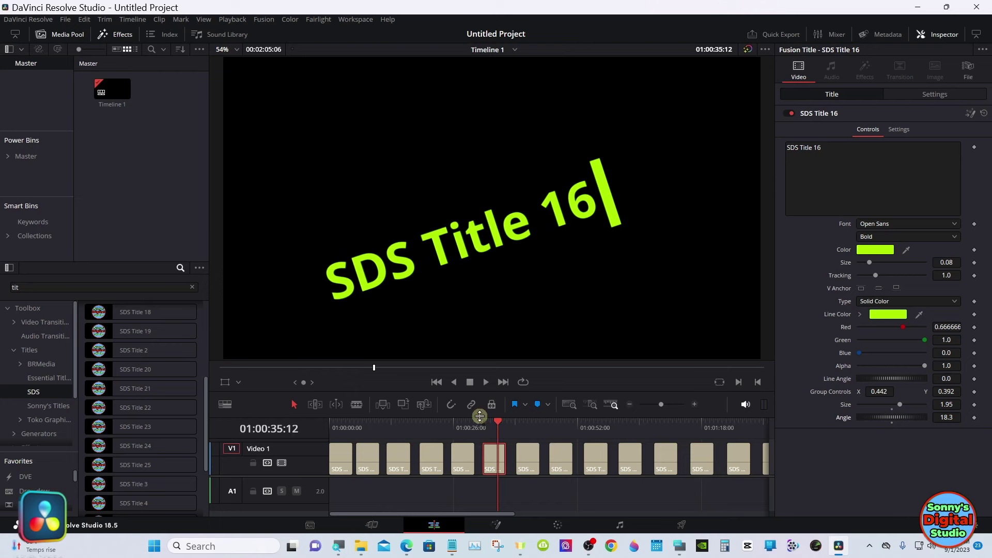
Replay the tilted SDS Title 16 and continue playback
click(480, 420)
click(484, 384)
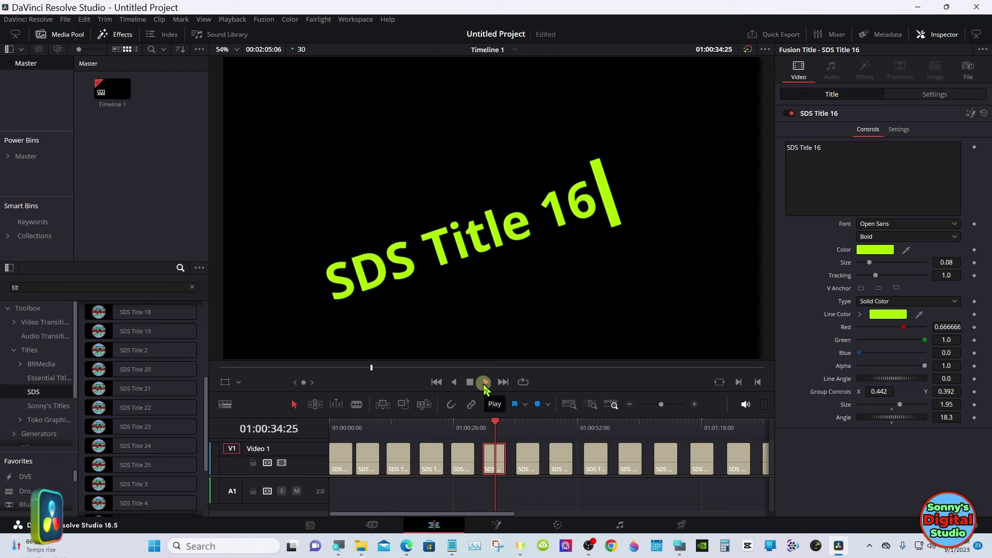
click(470, 382)
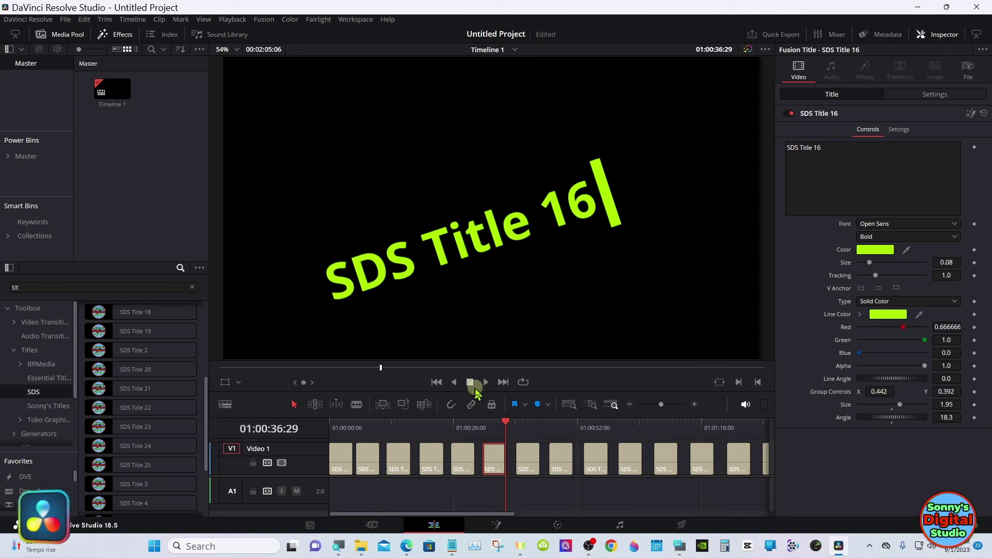
click(489, 388)
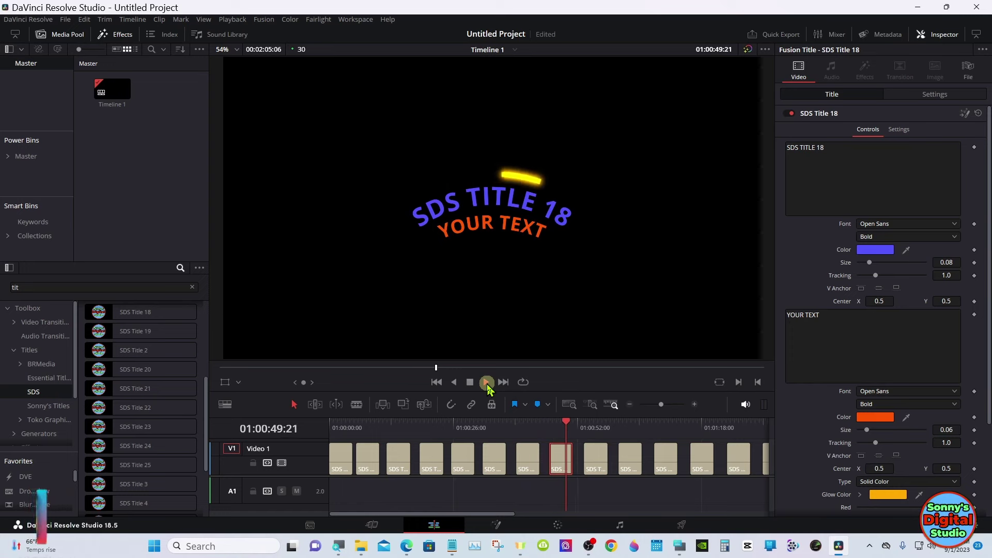
Stop on SDS Title 18, scrub through its animation, then resume playback toward SDS Title 19
click(471, 382)
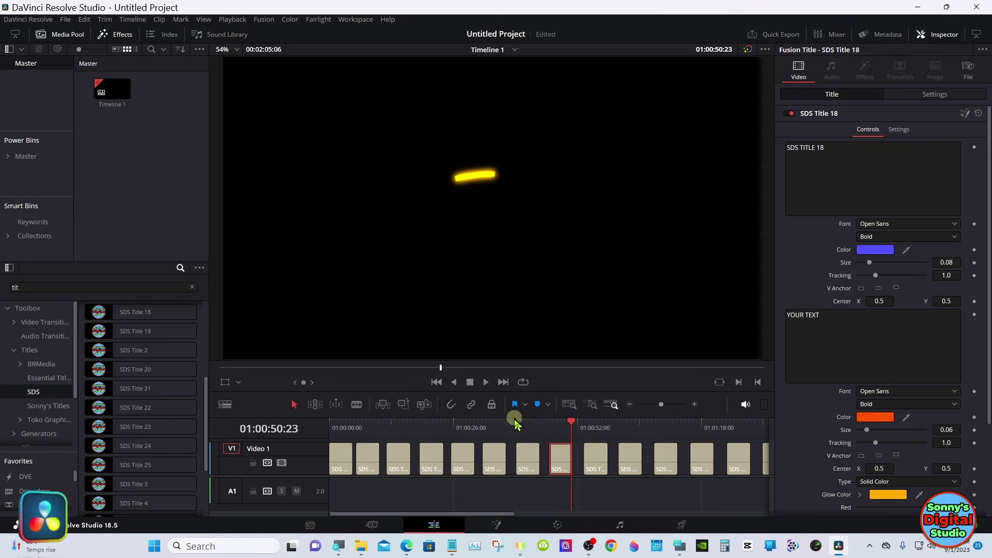
click(516, 422)
drag(518, 423, 556, 425)
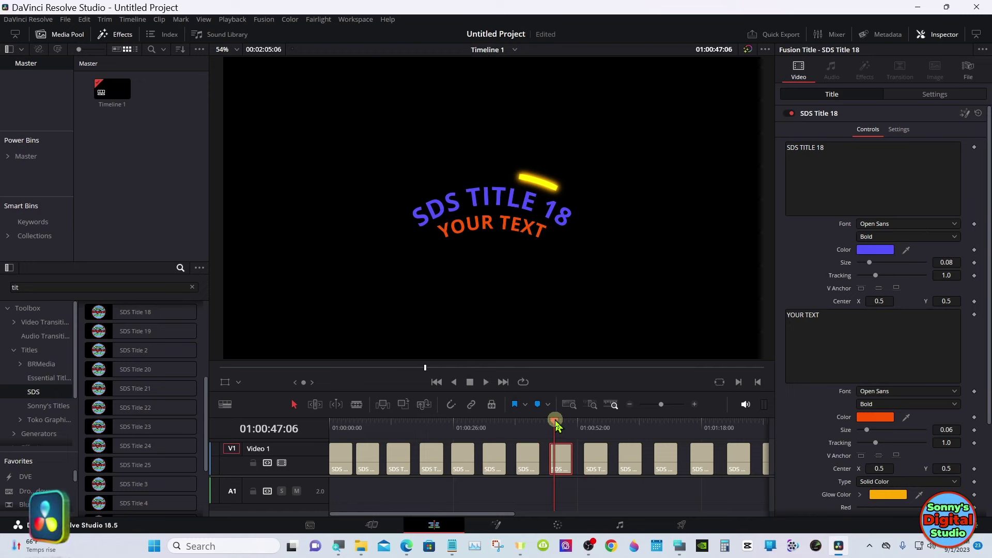
click(487, 382)
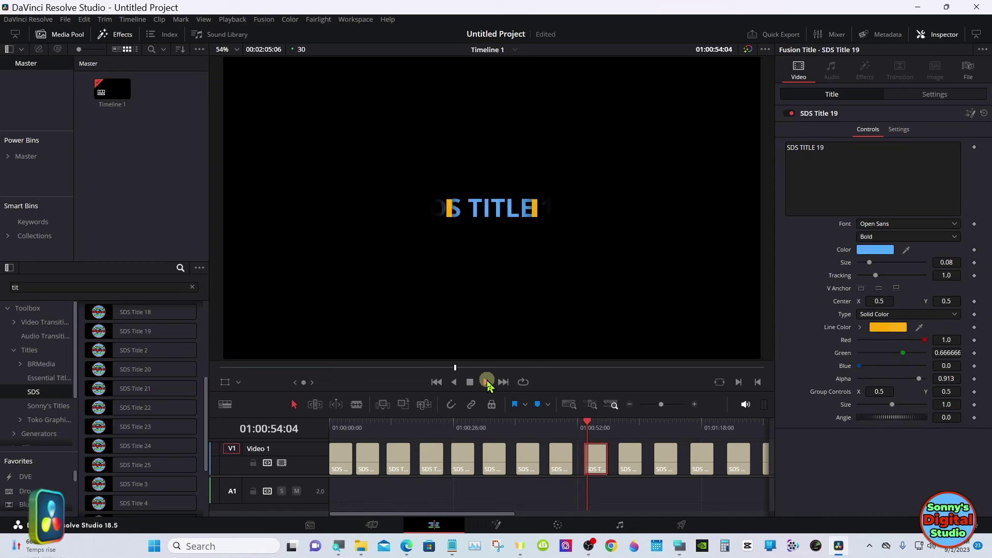
Stop on SDS Title 19 and change its line colour from orange to cyan-green
click(471, 381)
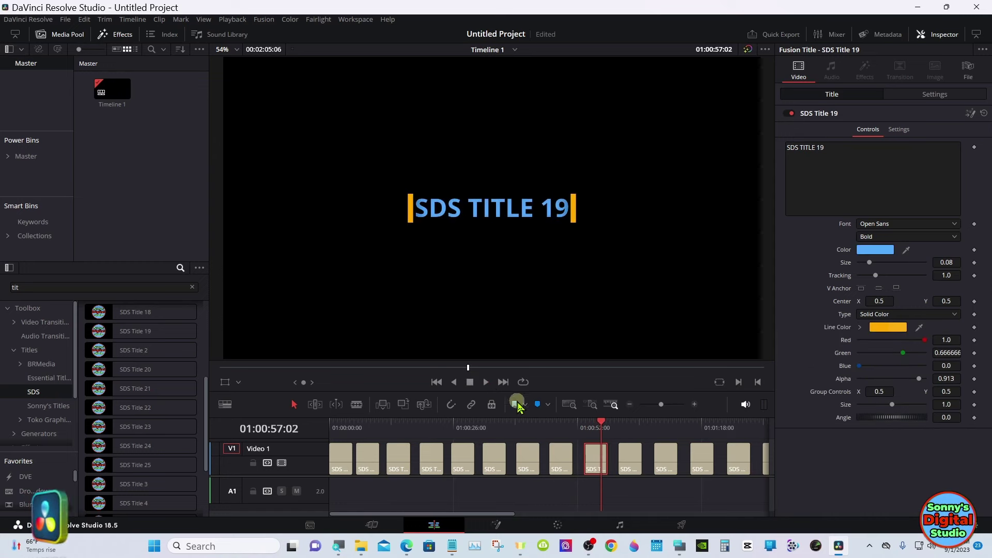
click(595, 427)
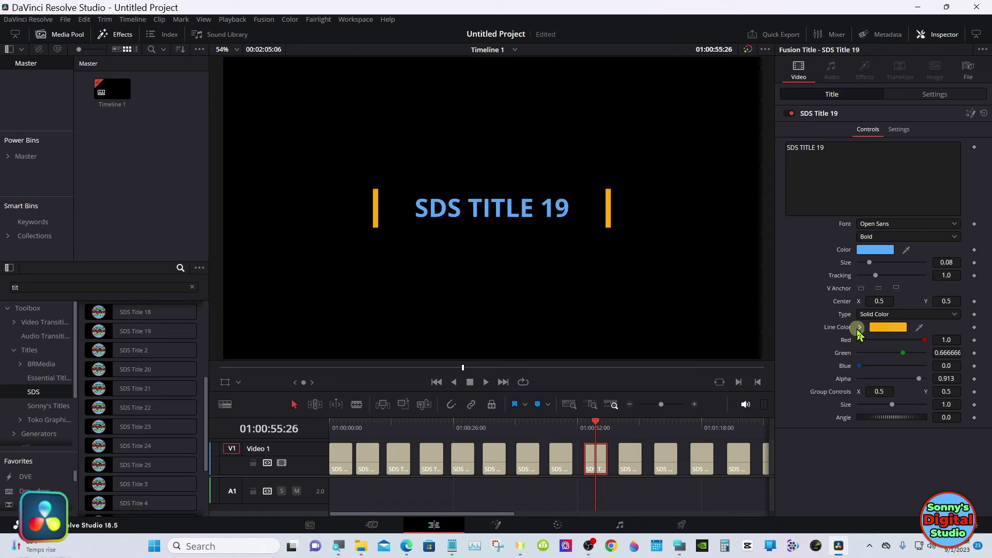
click(860, 329)
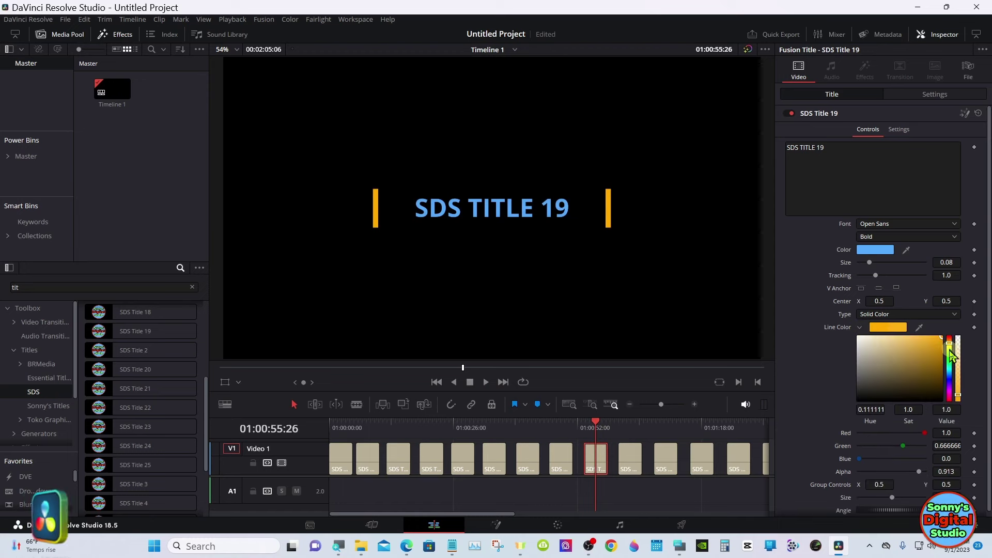
drag(952, 355, 950, 366)
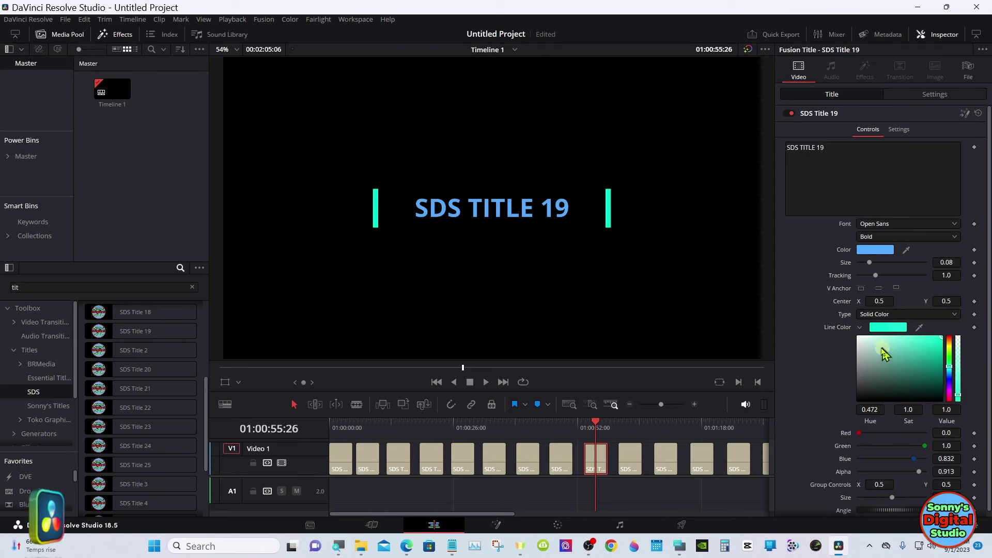
click(860, 328)
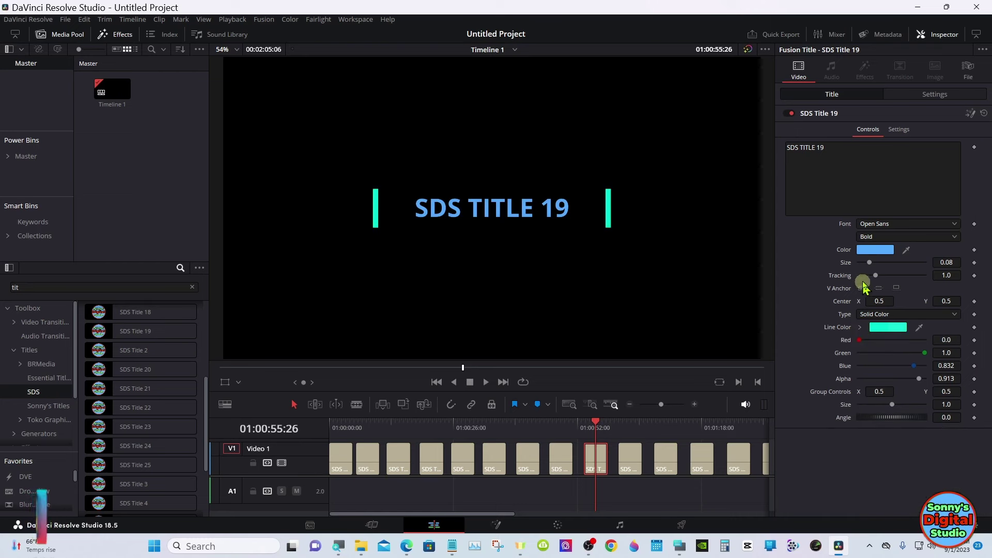
Enlarge the SDS TITLE 19 text and tilt the group 39.1° at size 0.89
drag(870, 265, 872, 265)
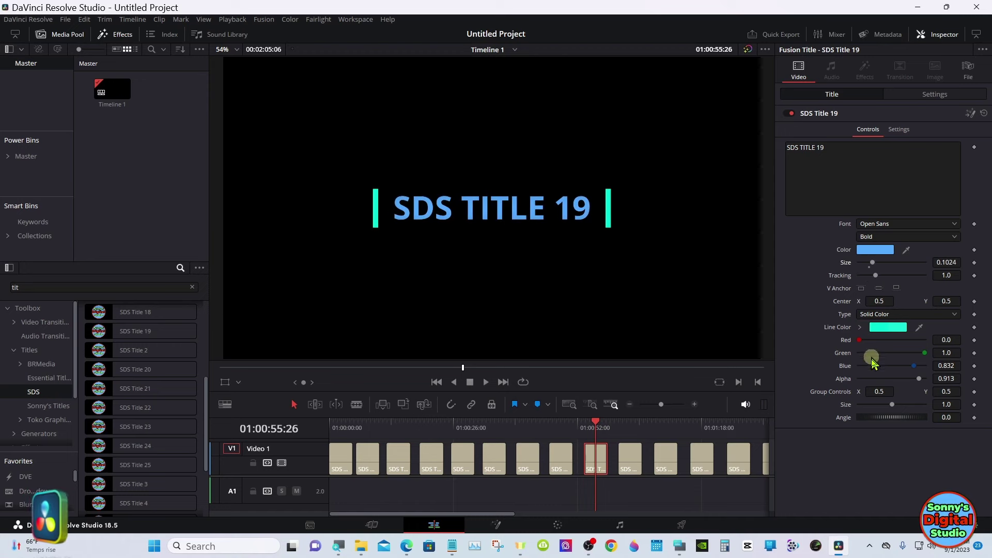
drag(877, 391, 901, 417)
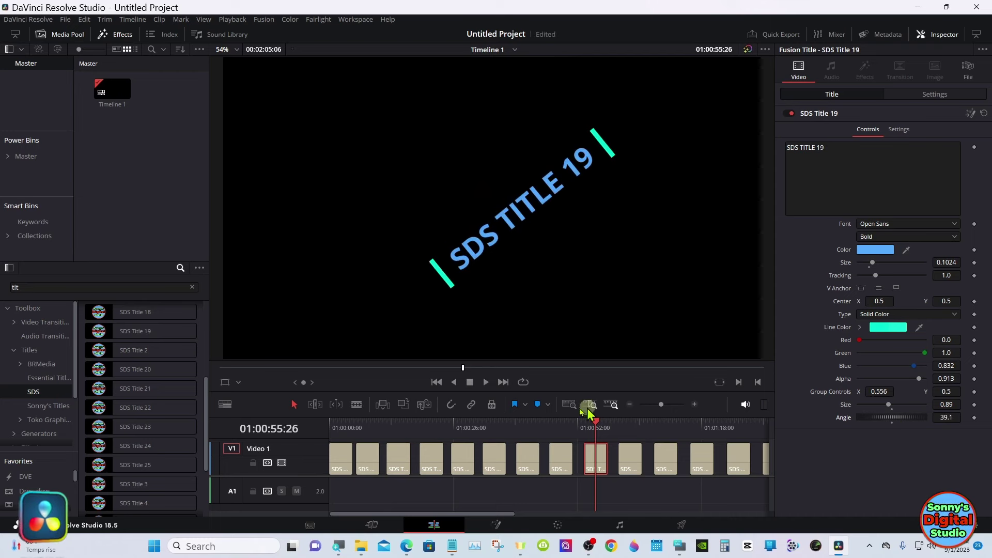
click(576, 423)
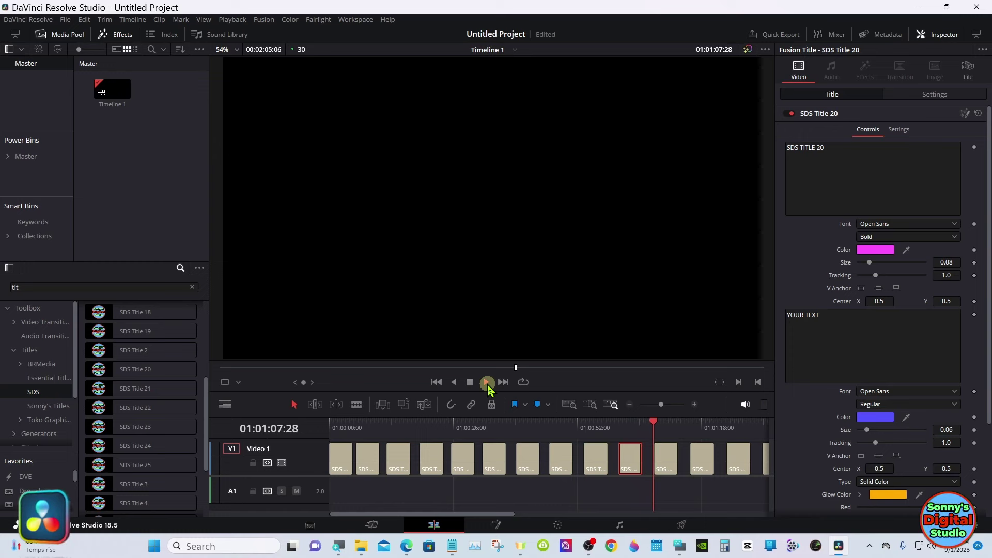
Jump the playhead back and let playback run through to SDS Title 6
click(613, 430)
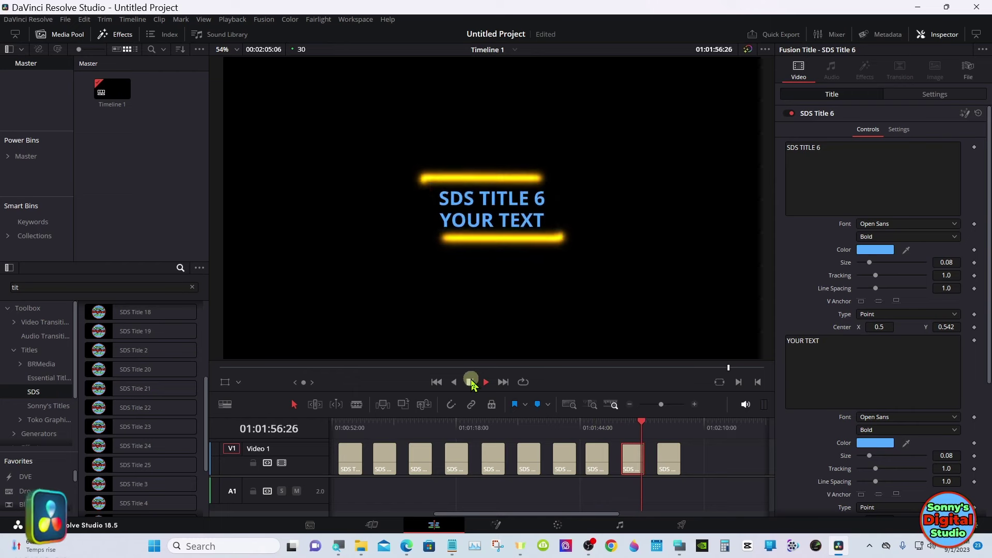
Stop on SDS Title 6, raise its glow Blend to 0.165 and shorten the glow lines
click(469, 382)
click(629, 426)
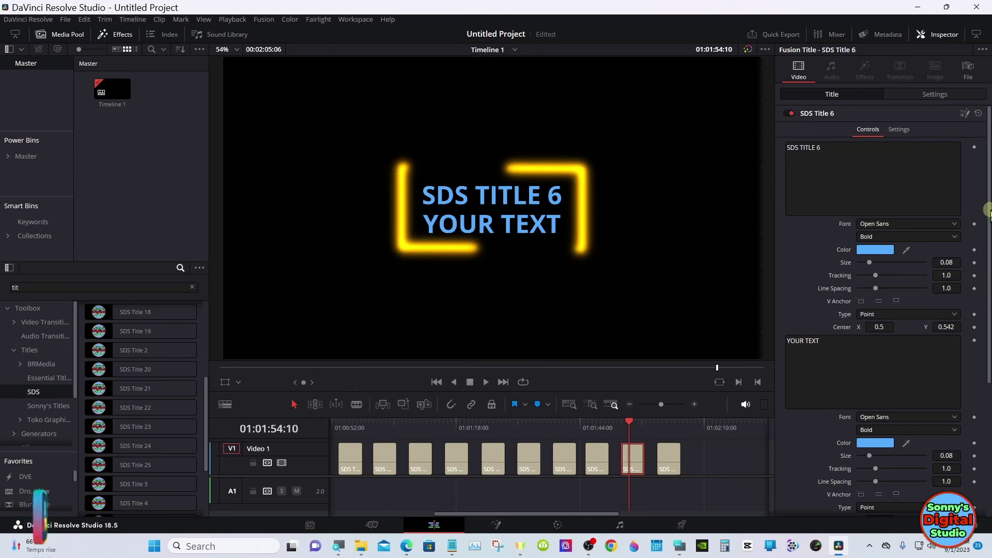
drag(988, 210, 988, 367)
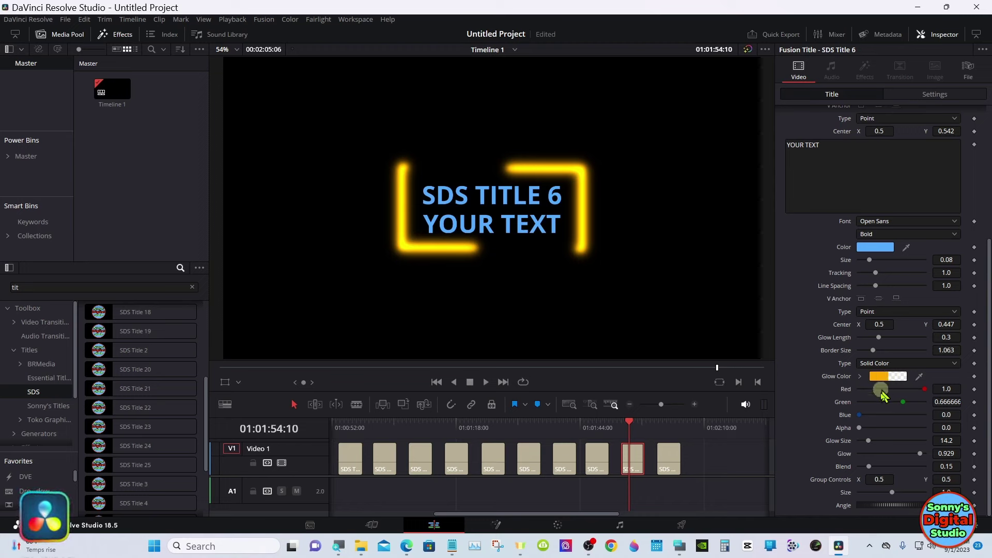
drag(872, 469, 873, 467)
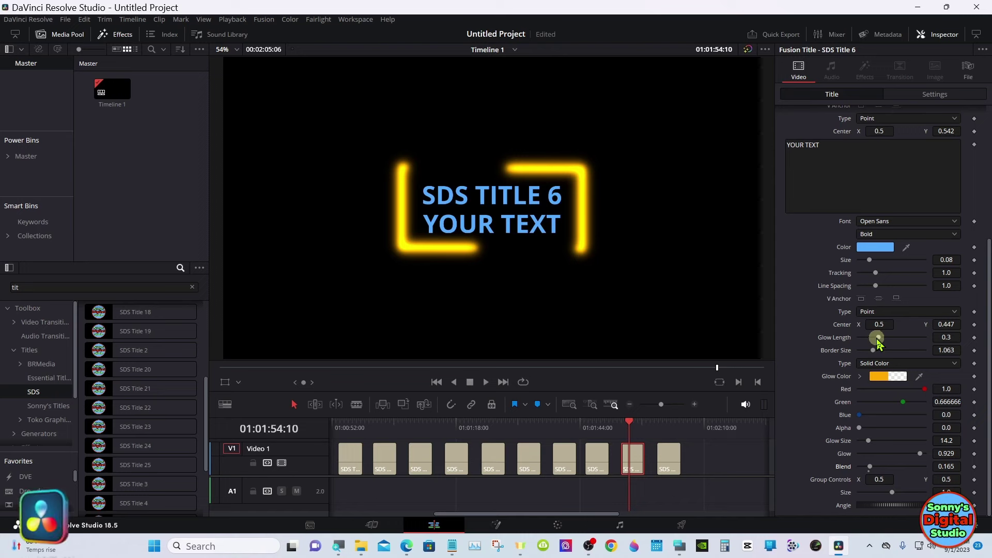
drag(878, 339, 873, 336)
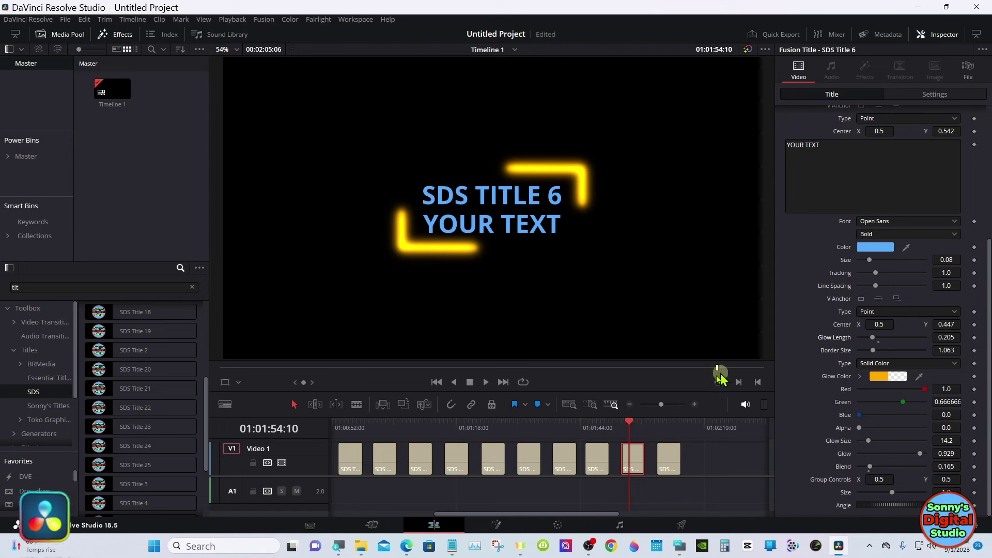
Replay the title, set Glow Length to 0.3 and reset Border Size to 1.063
click(621, 425)
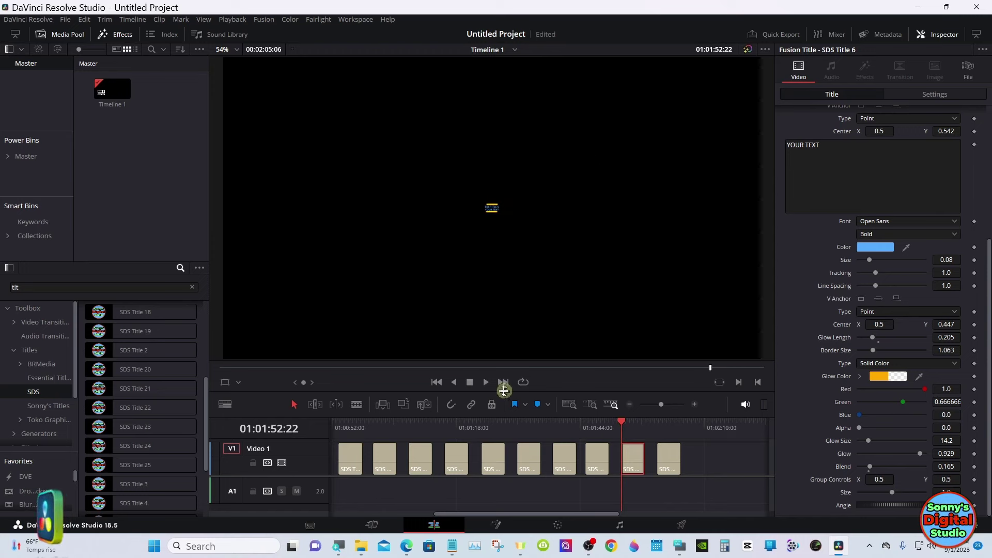
click(486, 382)
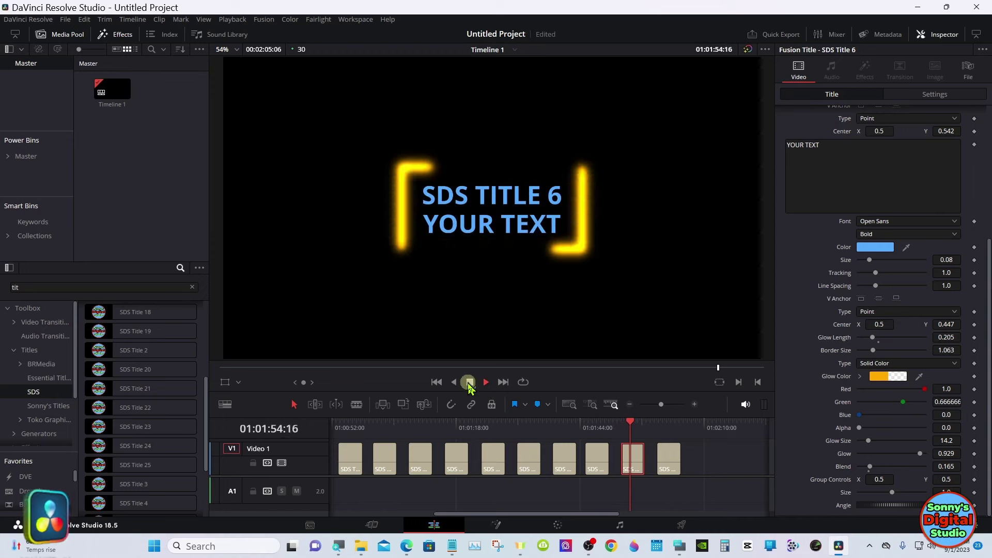
click(469, 382)
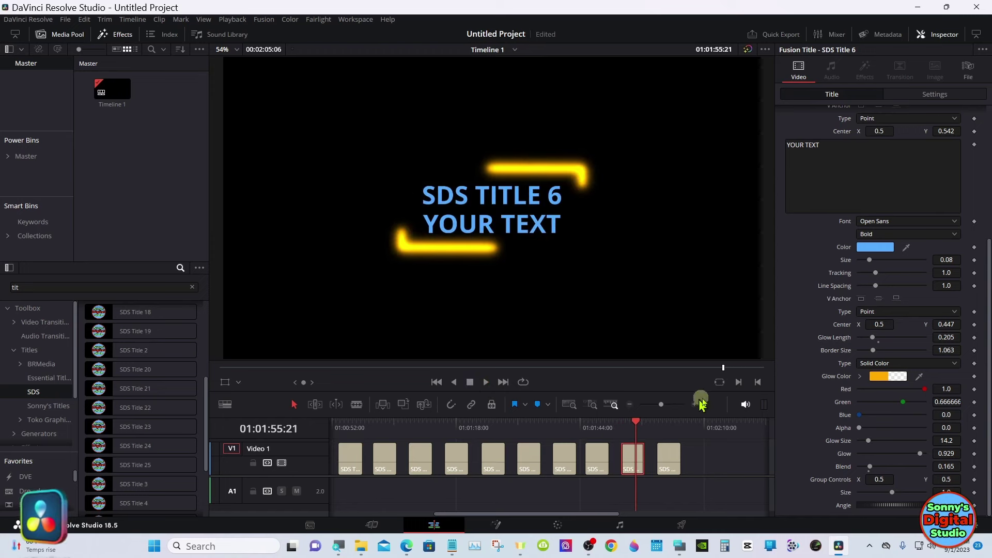
mouse_move(874, 337)
mouse_down()
mouse_move(896, 342)
mouse_move(876, 339)
mouse_up()
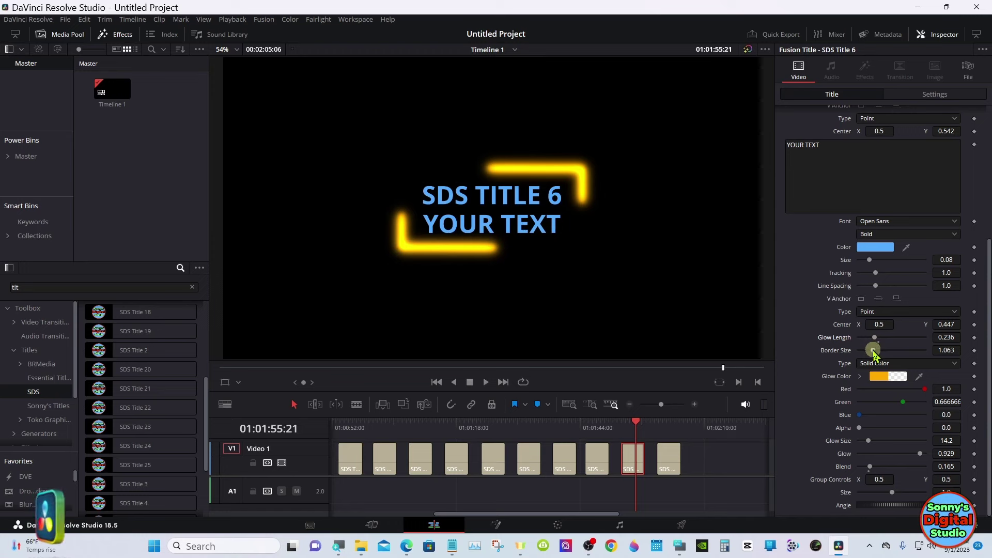
drag(873, 351, 879, 351)
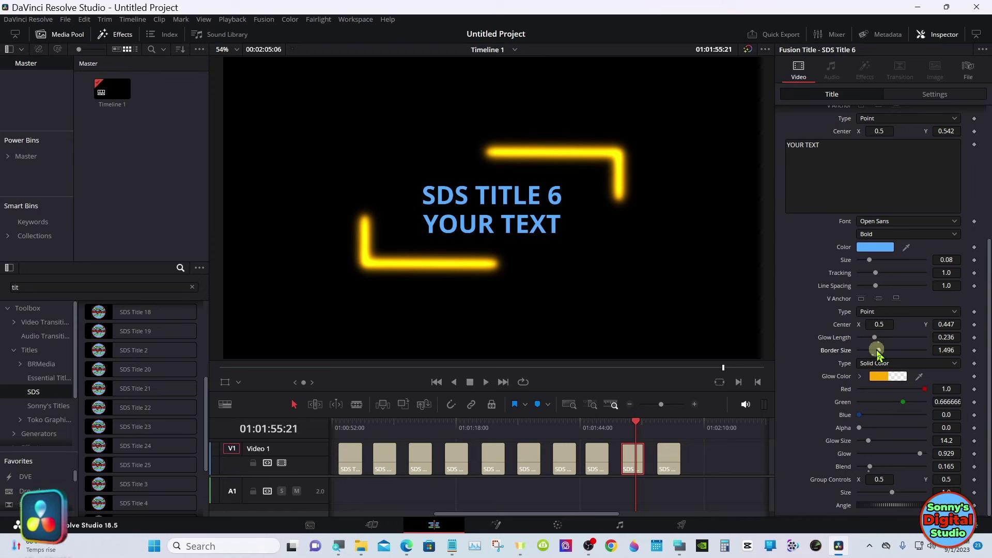
drag(878, 351, 876, 350)
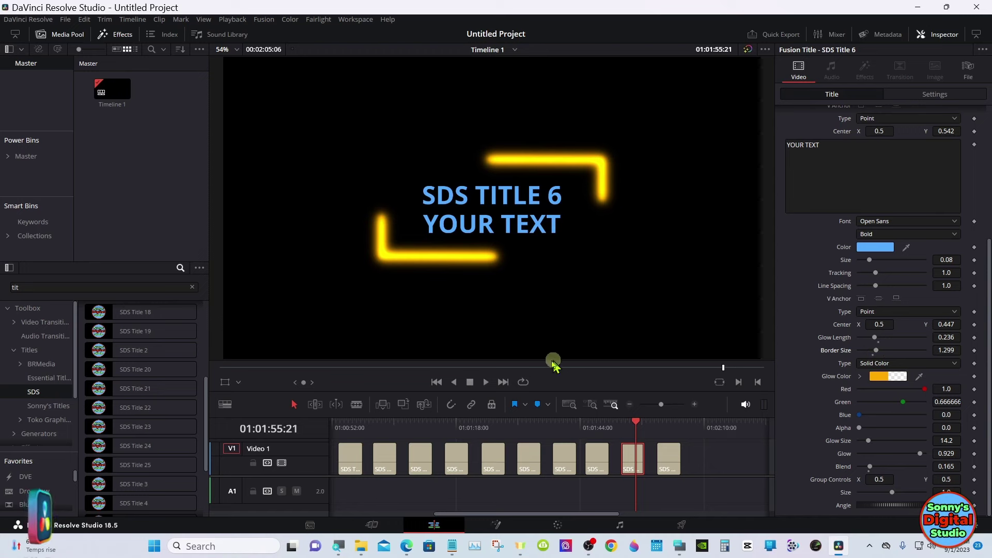
double_click(840, 351)
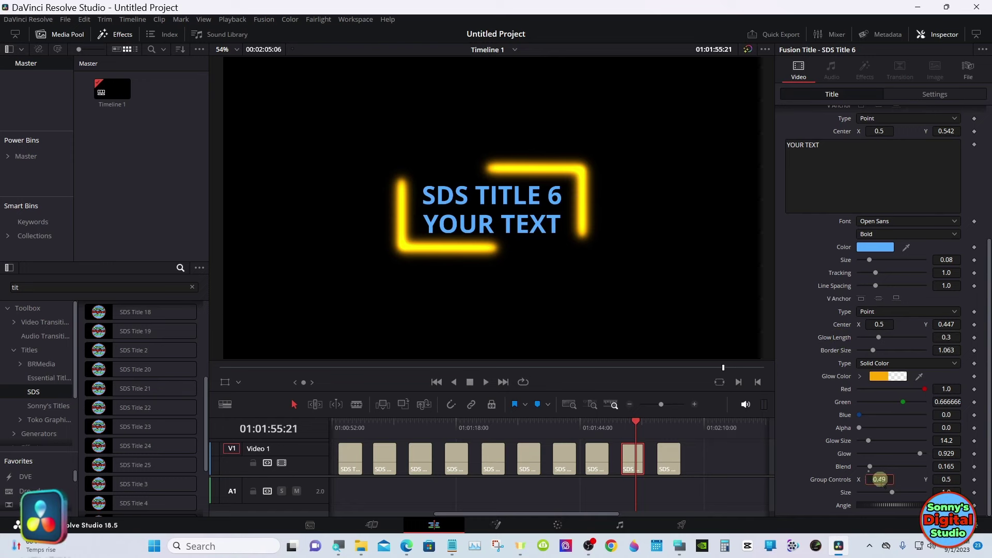
Nudge the SDS Title 6 group left and down, and shrink it
mouse_move(880, 479)
mouse_down()
mouse_move(824, 476)
mouse_move(887, 478)
mouse_up()
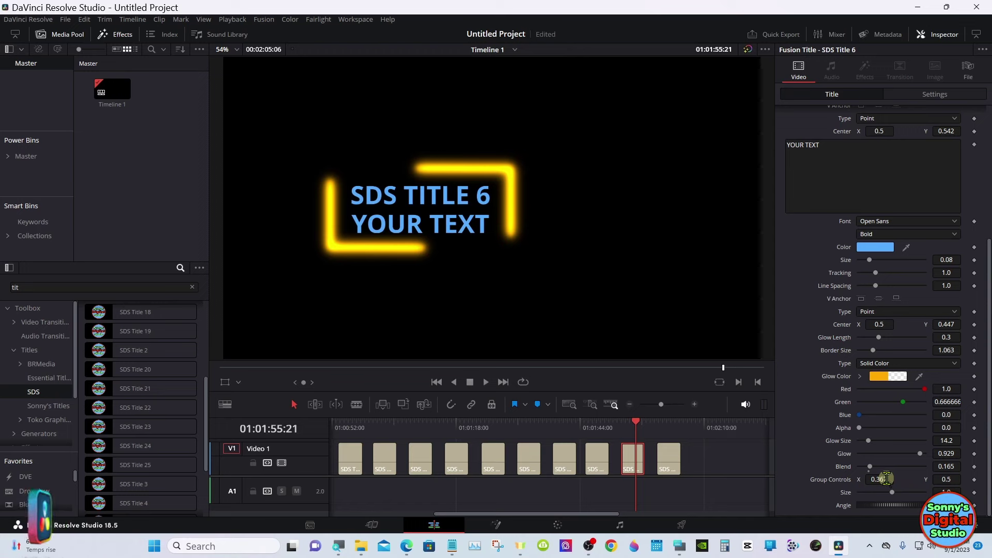
drag(955, 480, 952, 481)
mouse_move(892, 492)
mouse_down()
mouse_move(878, 495)
mouse_move(891, 493)
mouse_move(895, 504)
mouse_up()
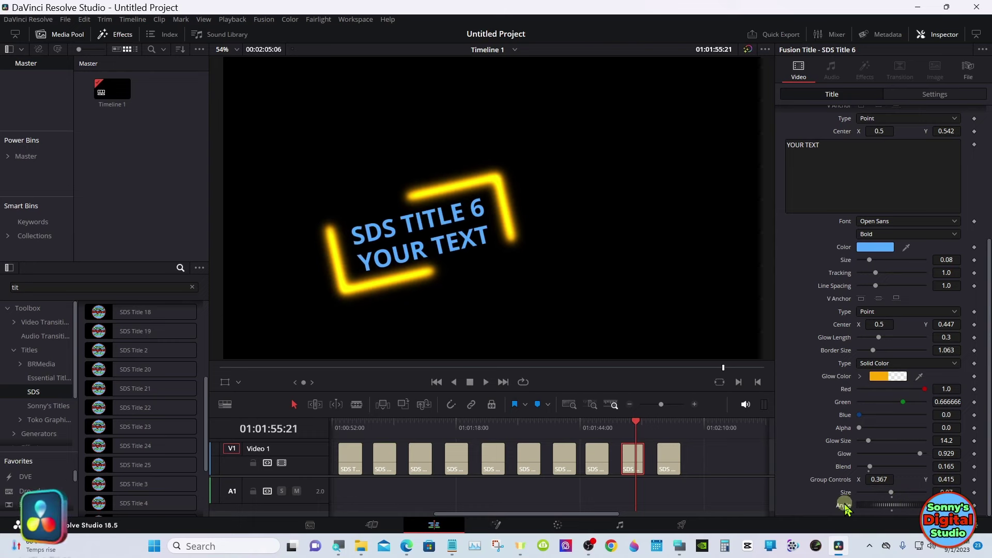
Reset the group size to 1.0, straighten rotation, and re-centre position at 0.5, 0.5
double_click(845, 495)
double_click(845, 504)
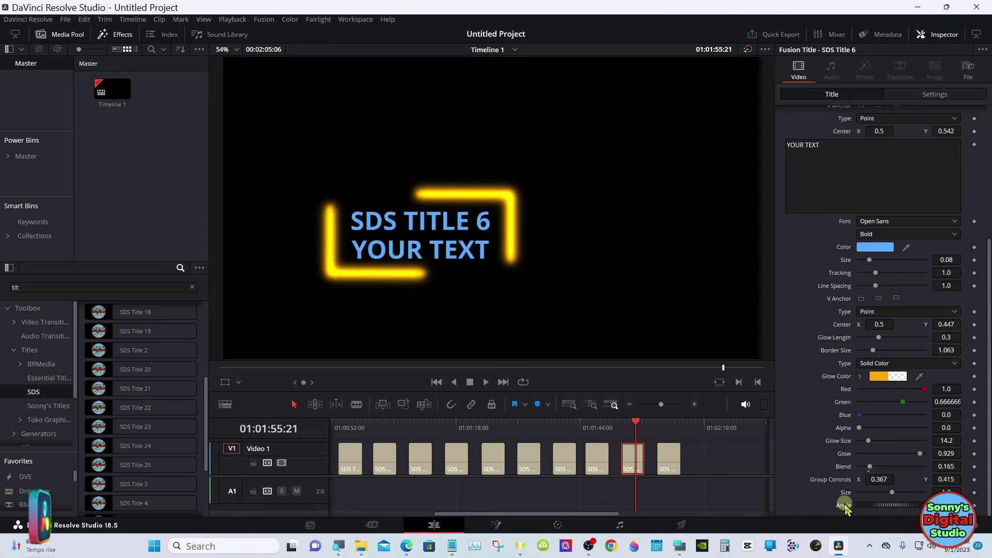
double_click(843, 480)
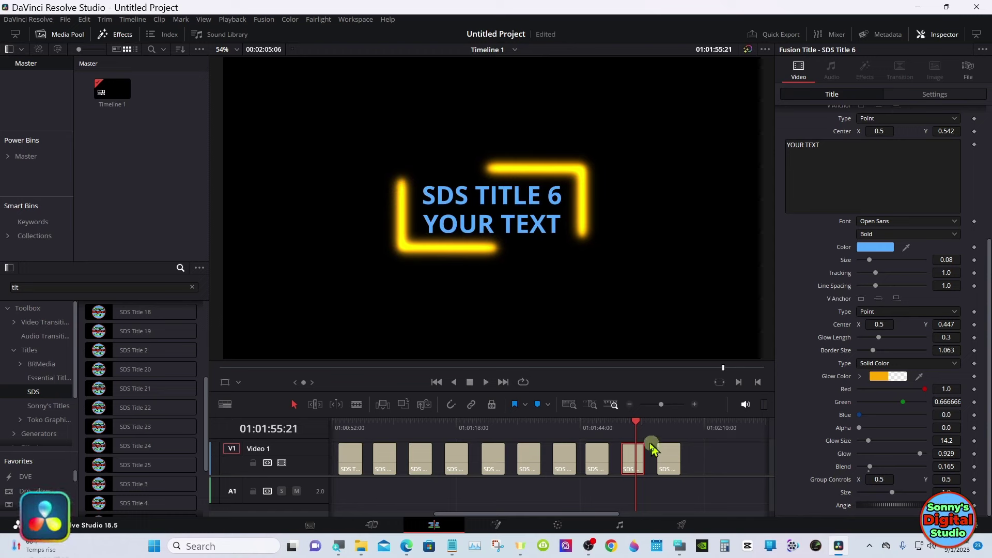
Play the timeline from just before SDS Title 9 until that clip shows
click(618, 422)
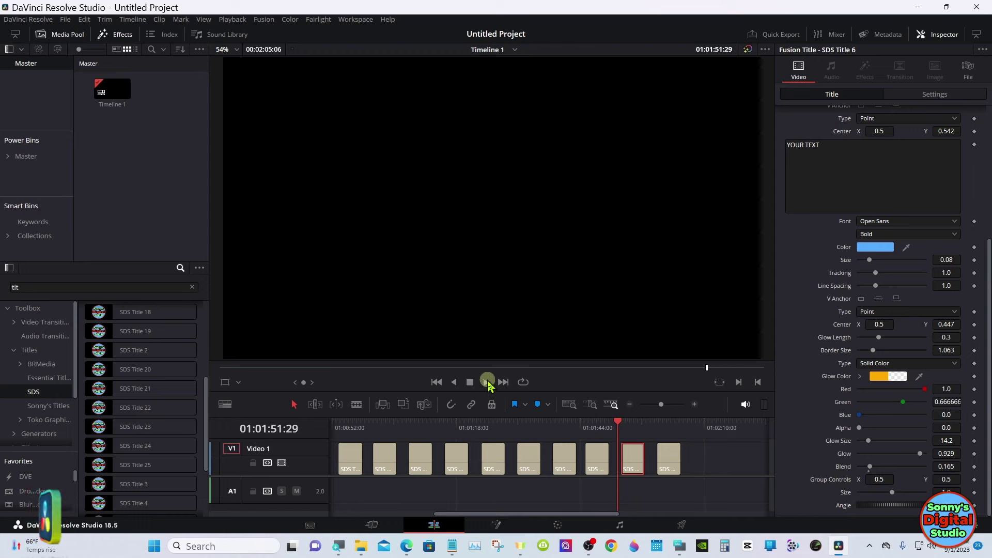
click(487, 383)
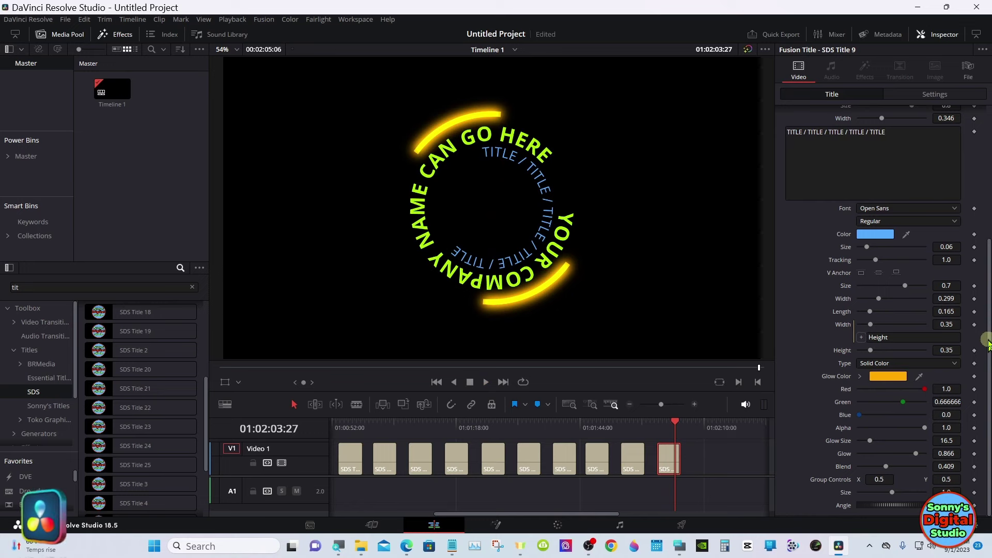
Set SDS Title 9's glow arc width and height to 0.157, then preview the animation
drag(871, 350, 874, 350)
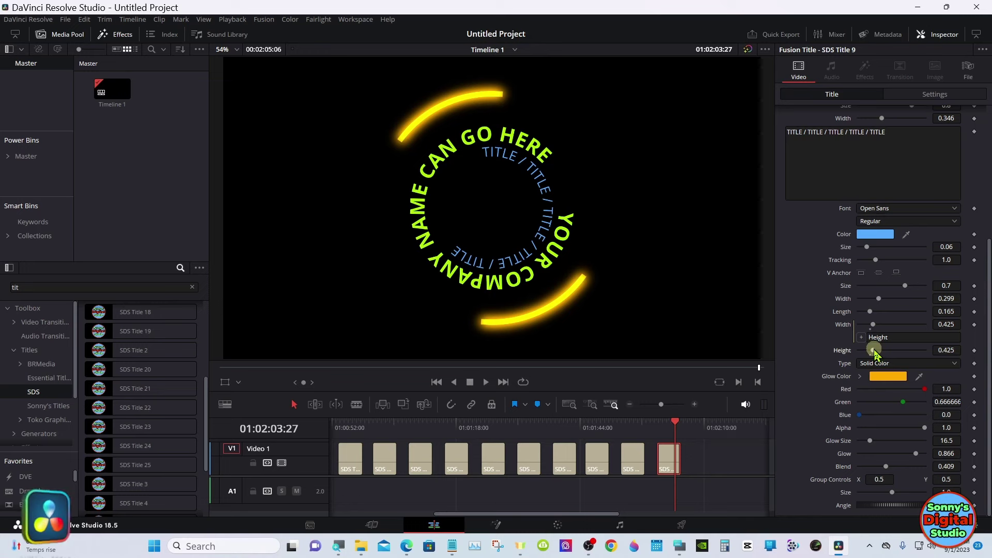
drag(875, 351, 867, 346)
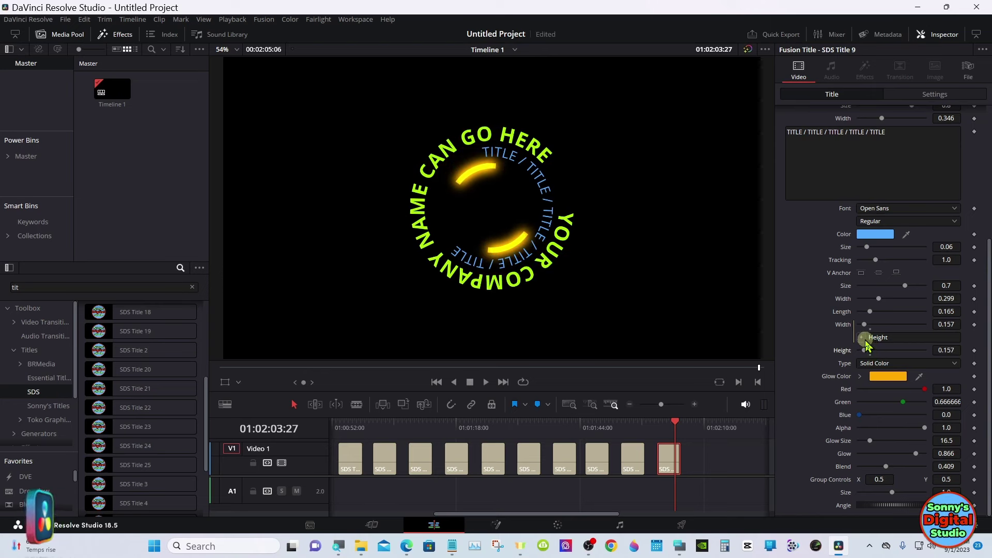
click(652, 427)
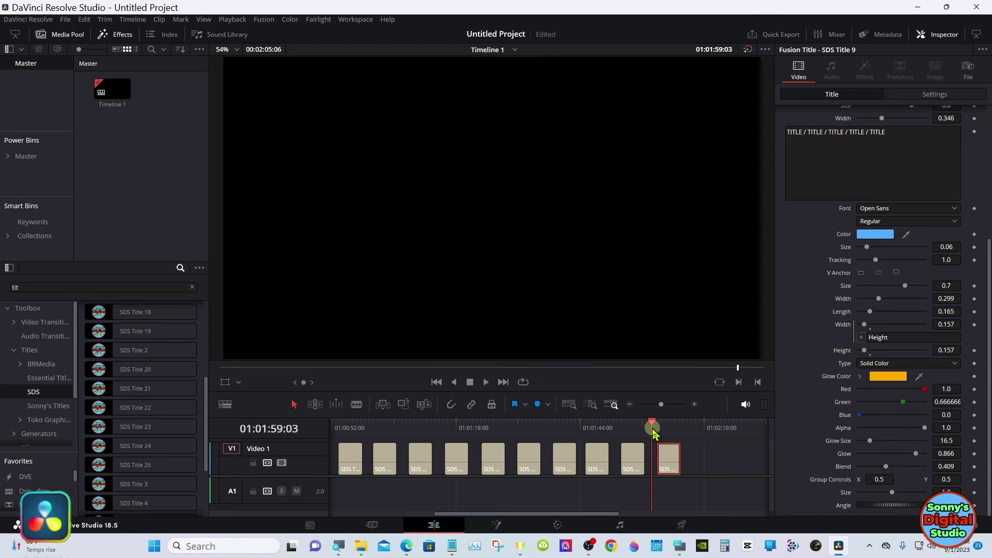
click(486, 382)
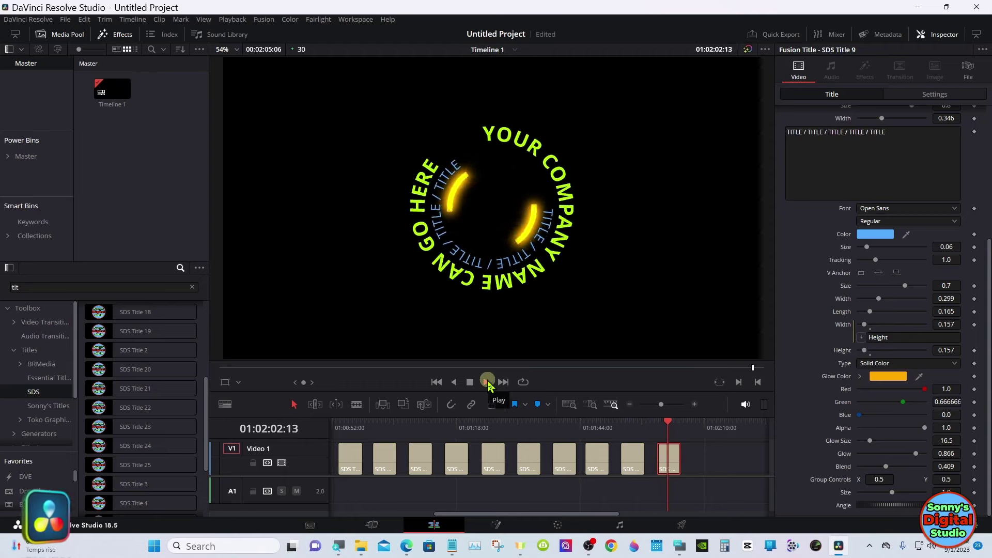
click(471, 383)
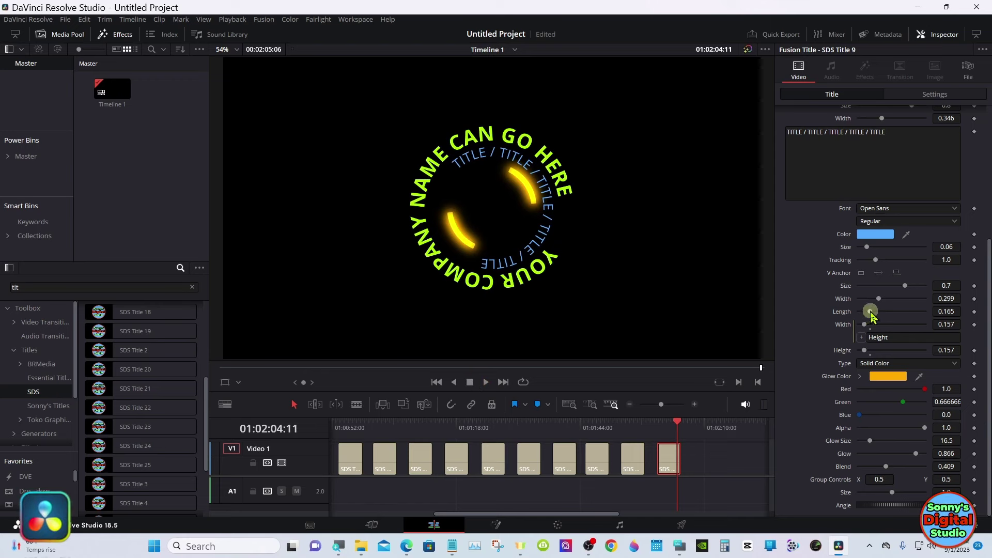
drag(871, 312, 884, 313)
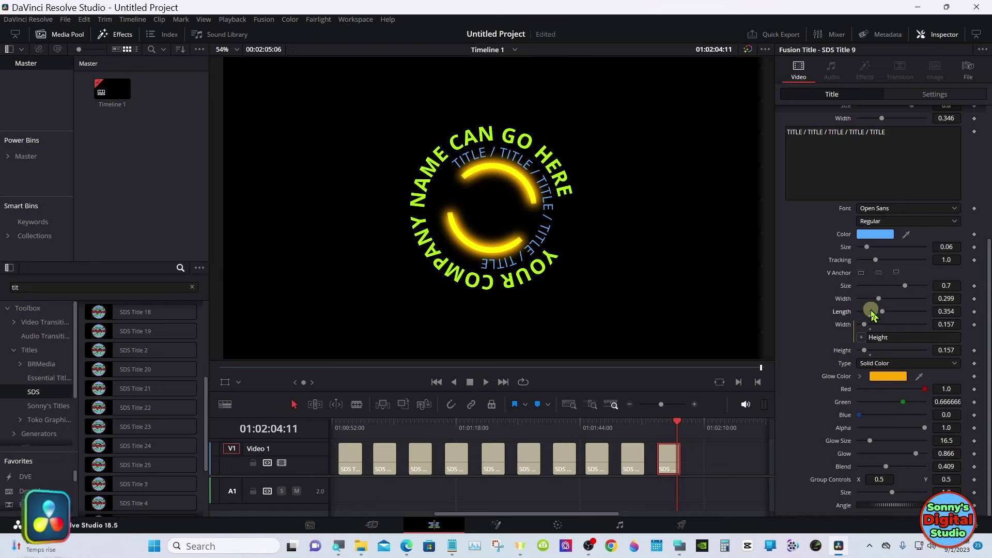
double_click(870, 313)
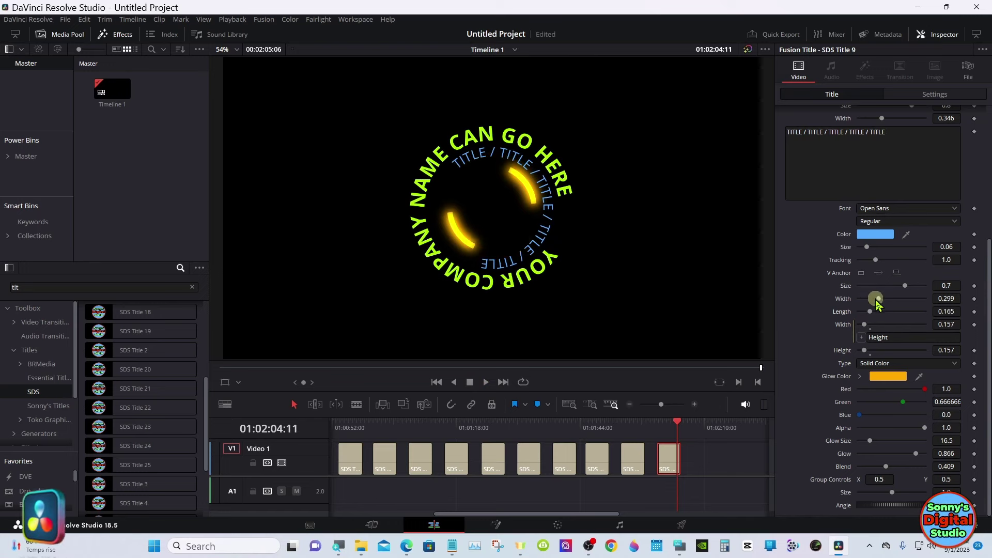
drag(877, 305, 880, 304)
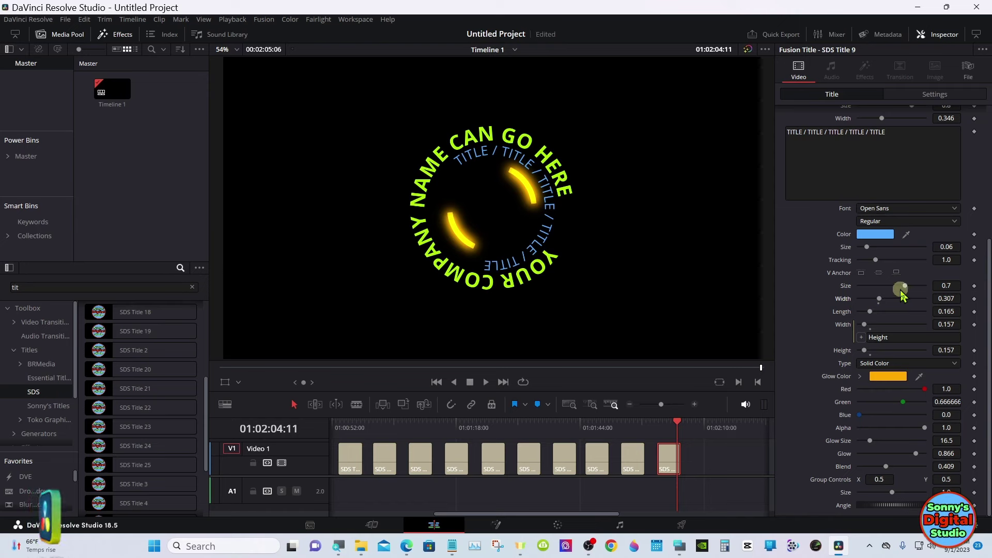
drag(903, 295, 898, 291)
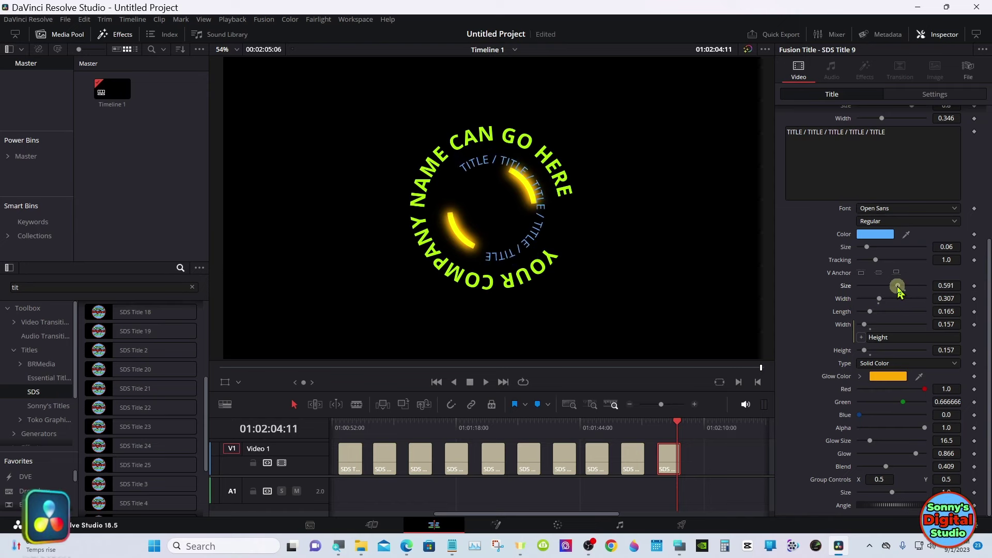
double_click(849, 287)
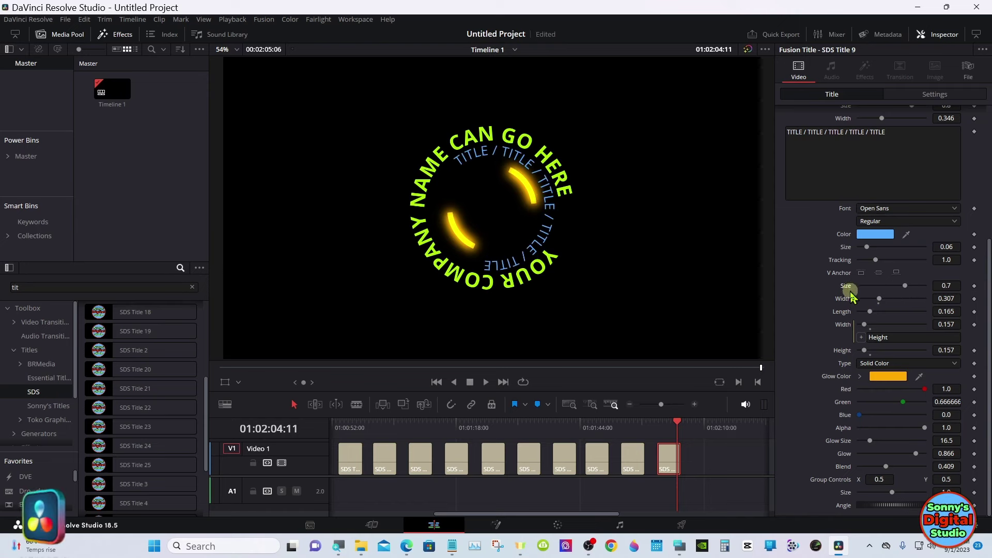
double_click(850, 299)
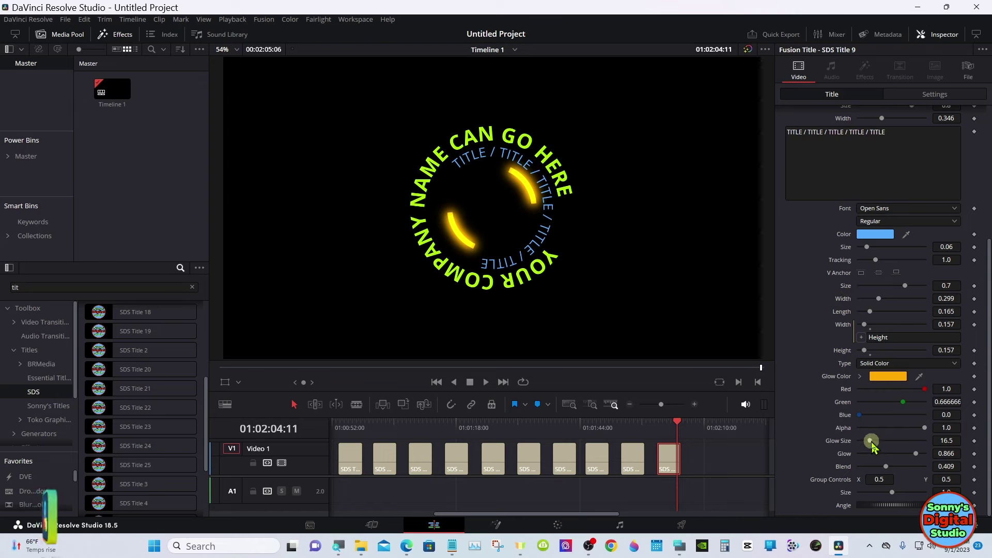
Set glow size 14.2, glow blend 0.535, and glow arc width and height 0.35
mouse_move(872, 442)
mouse_down()
mouse_move(859, 443)
mouse_move(873, 446)
mouse_up()
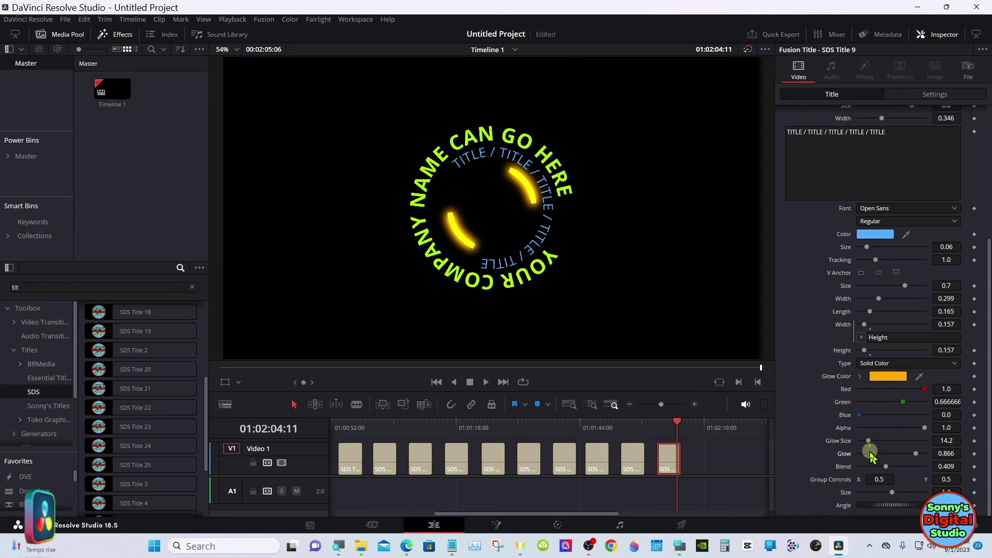
drag(875, 467, 894, 467)
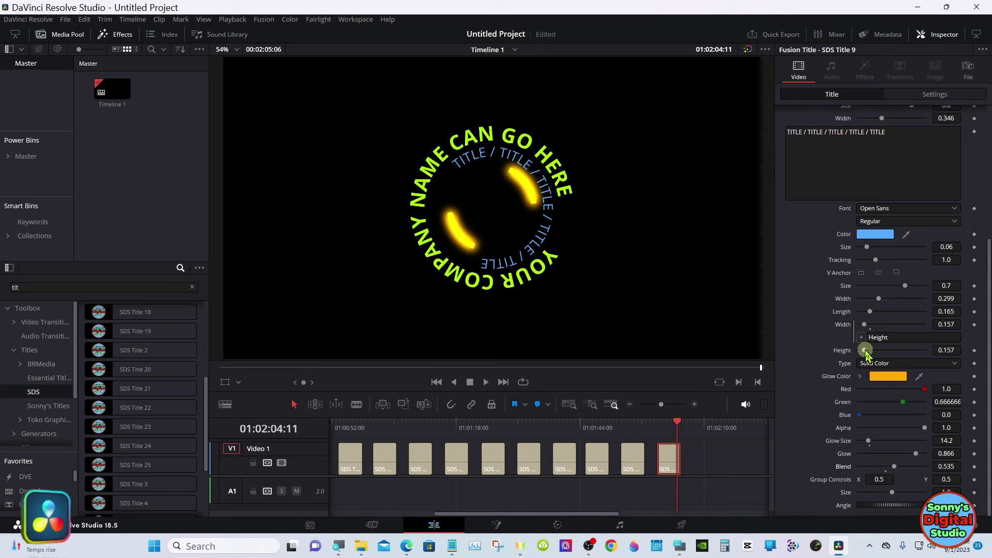
drag(847, 353, 852, 350)
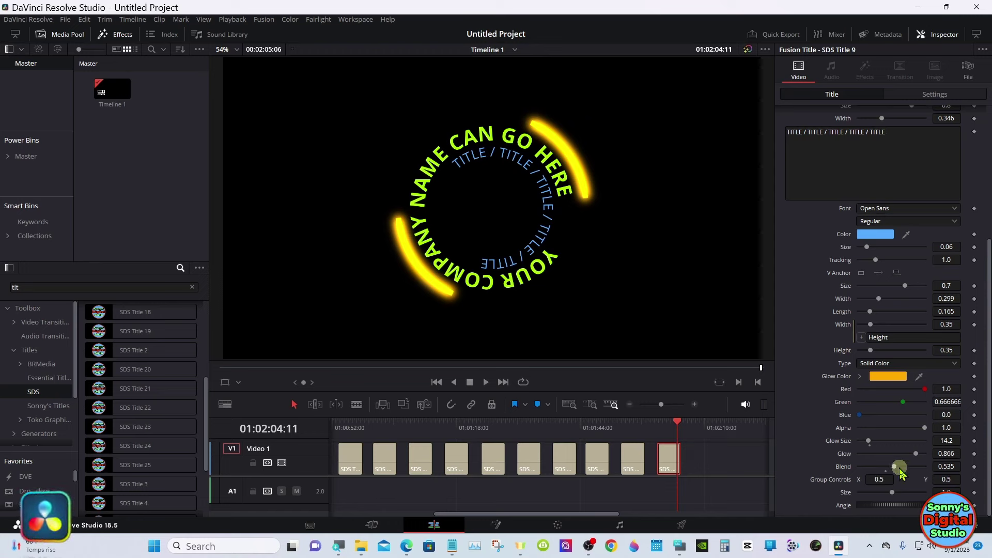
Shift the circular title right and down, then reset it to position 0.5, 0.5 and size 1.0
drag(880, 478, 898, 478)
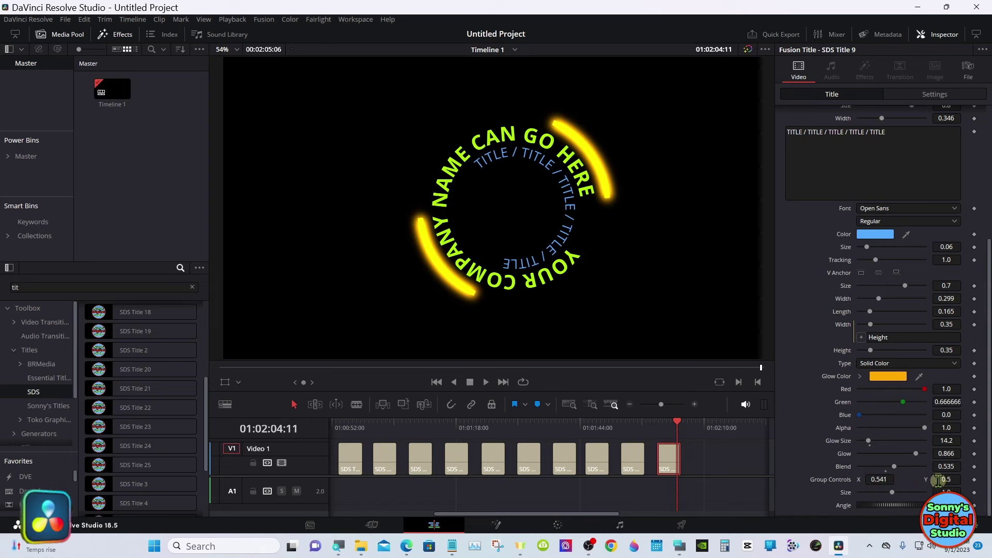
drag(946, 480, 879, 509)
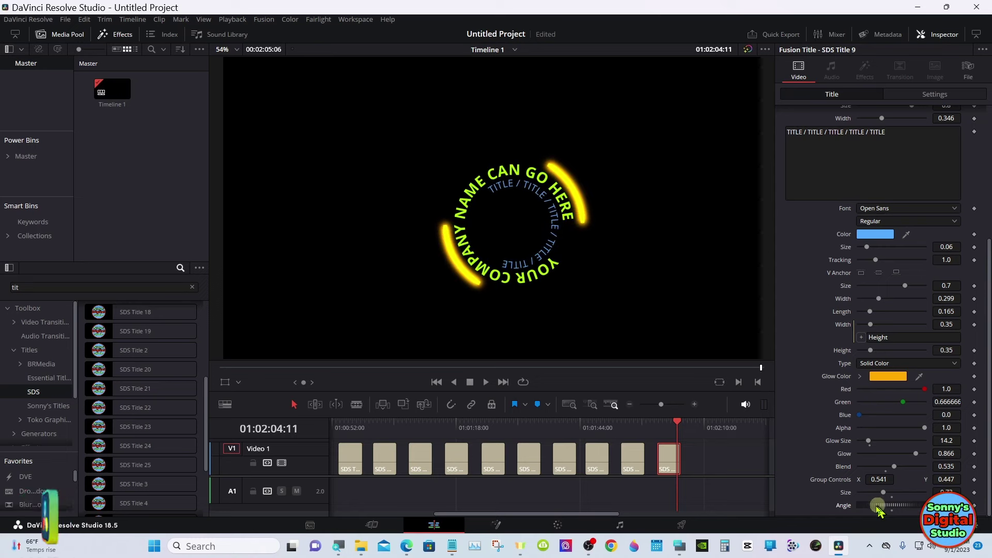
double_click(837, 479)
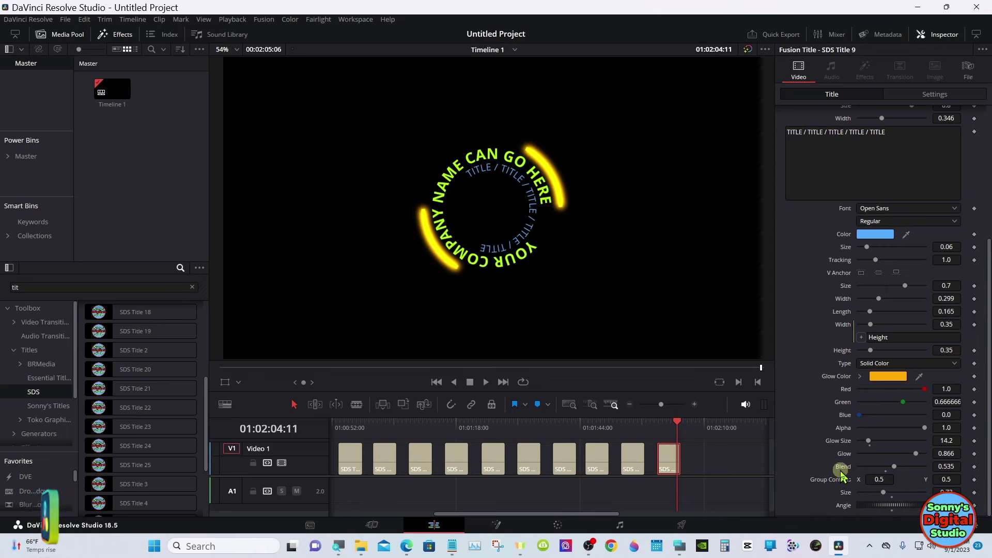
double_click(841, 494)
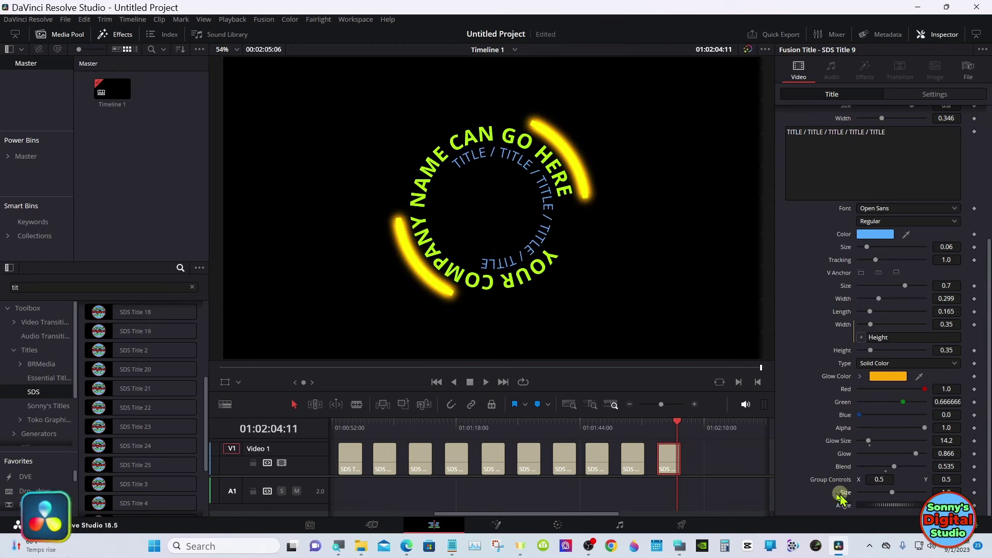
click(659, 424)
click(486, 382)
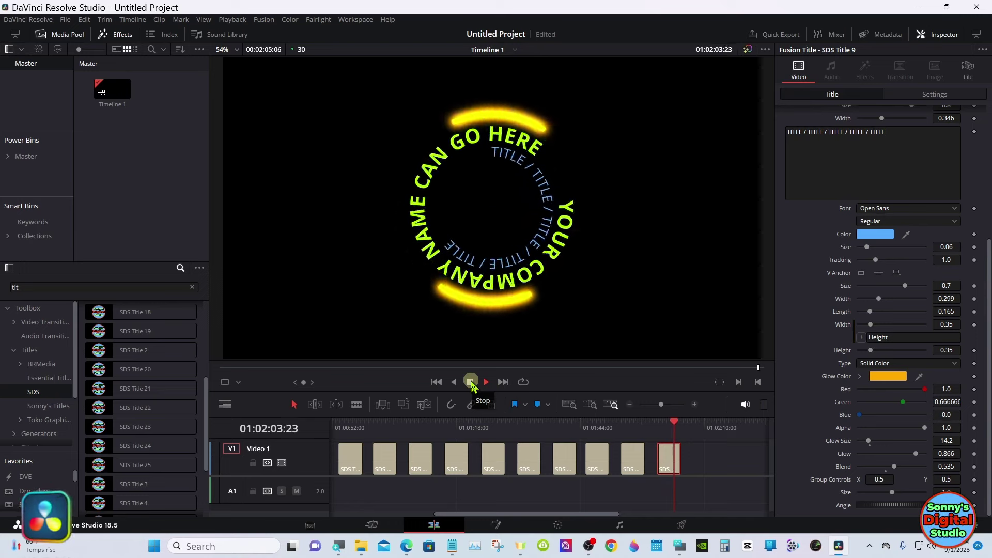
click(470, 384)
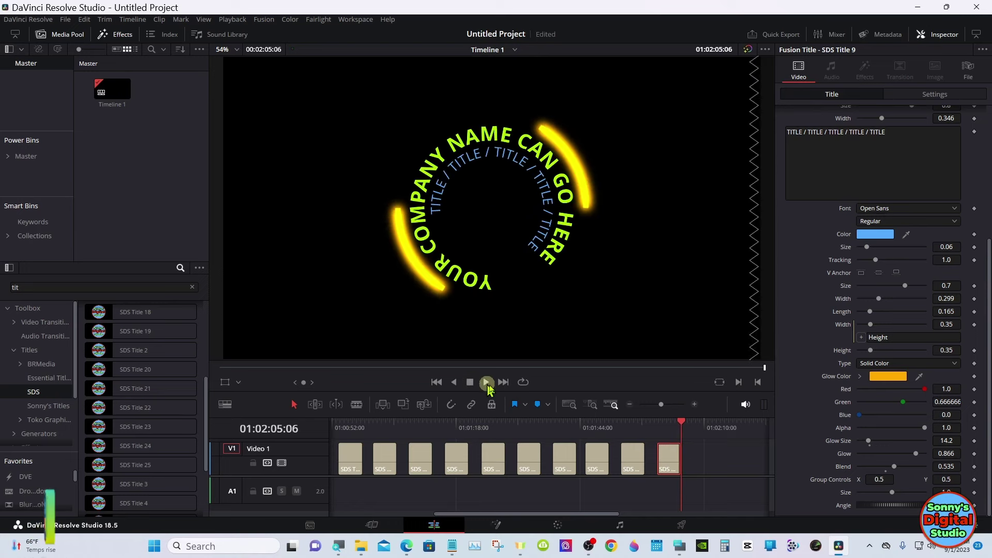
click(654, 423)
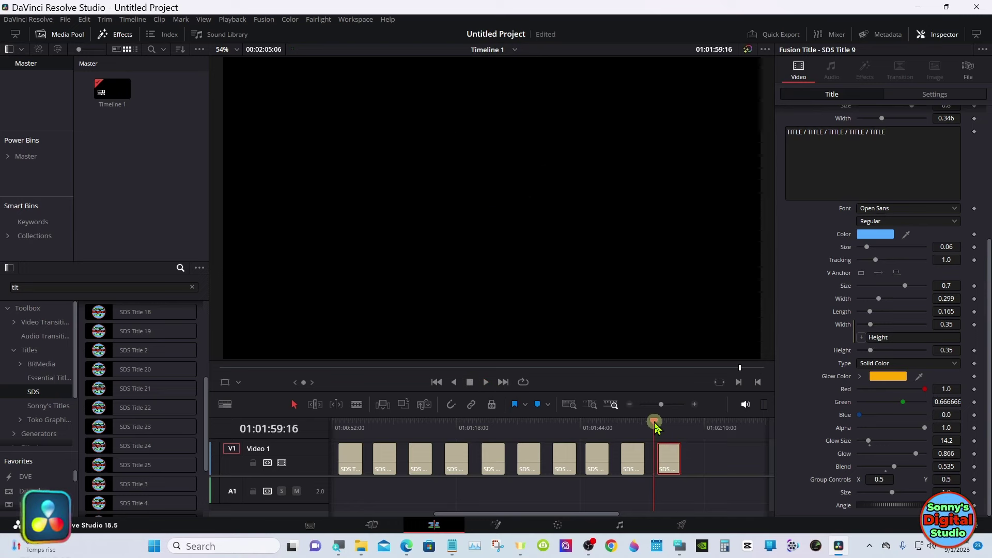
click(488, 383)
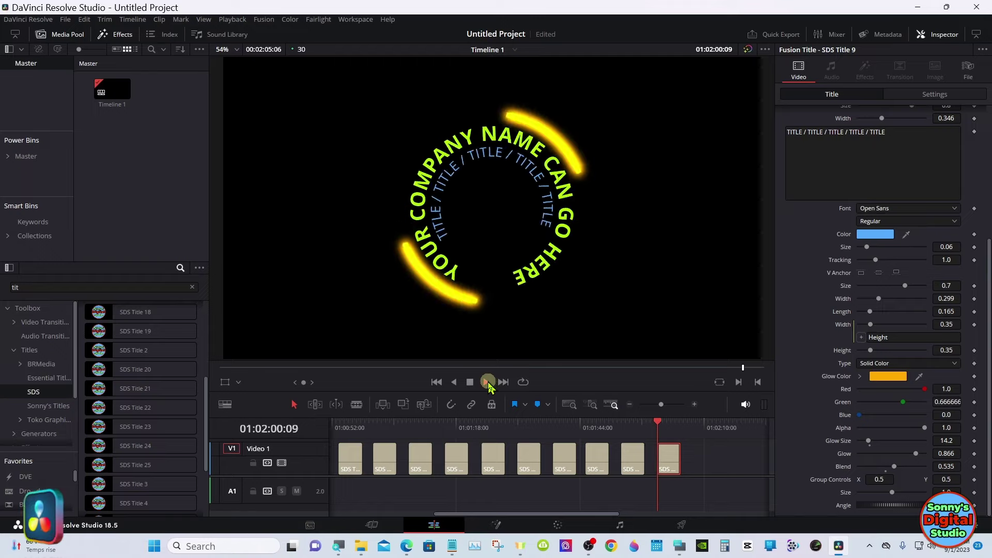